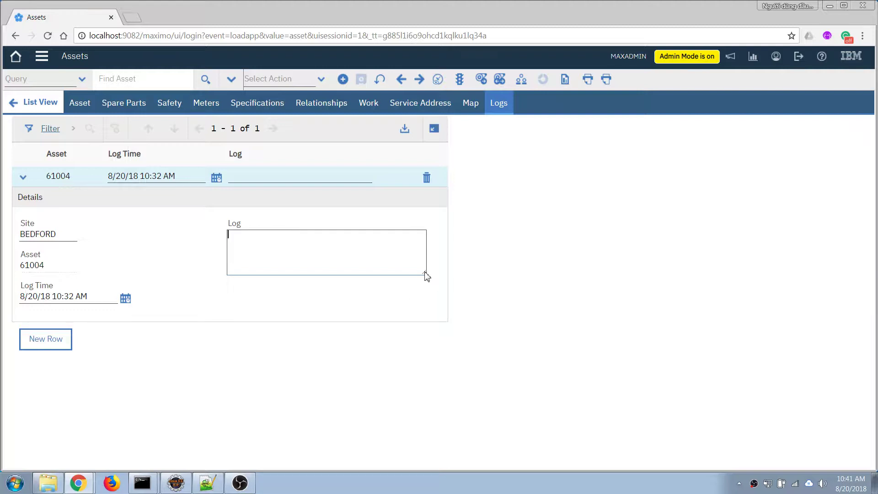
Enlarge the Log text box in the asset log entry's details.
left_click_drag(425, 274, 465, 325)
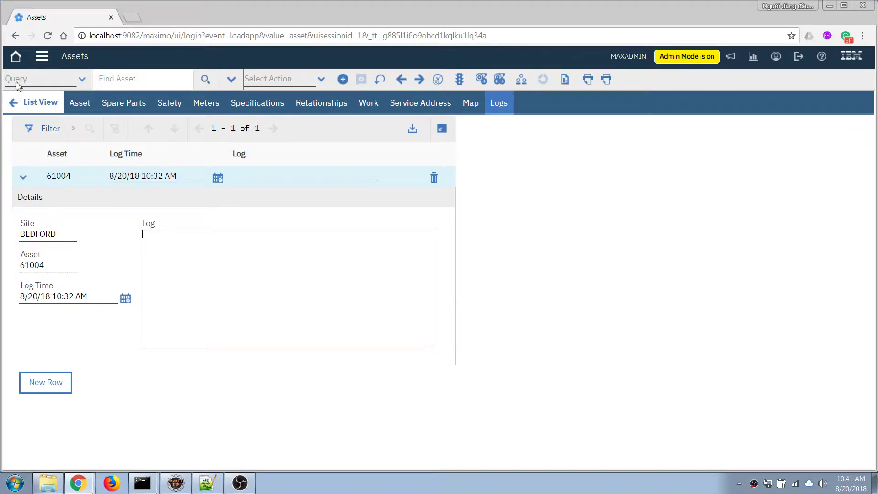
Open the Database Configuration application from the System Configuration platform applications.
left_click(41, 57)
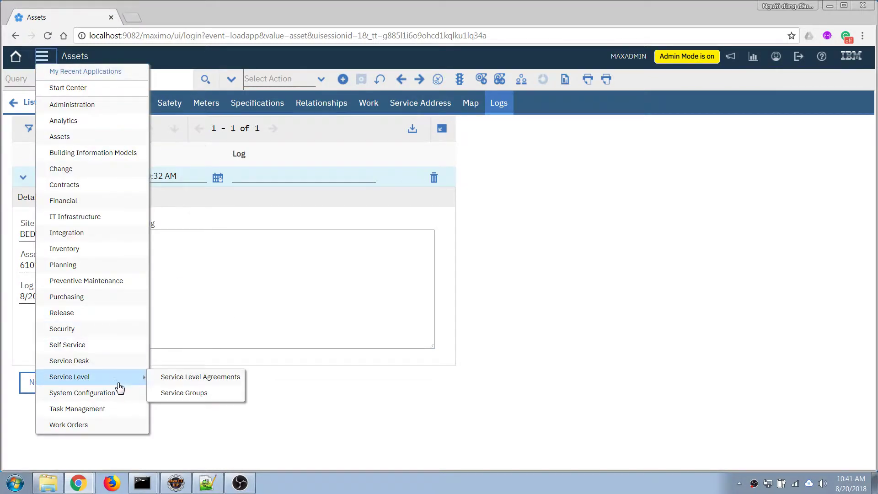
mouse_move(126, 401)
mouse_move(176, 400)
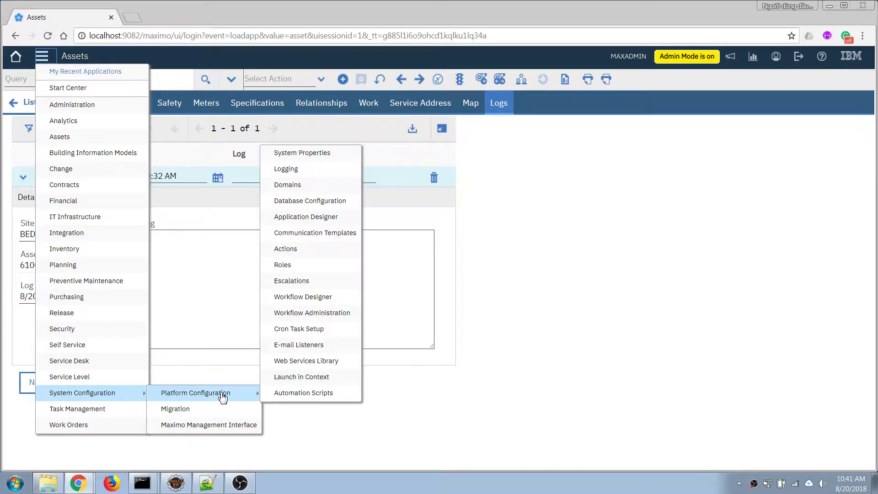
left_click(309, 205)
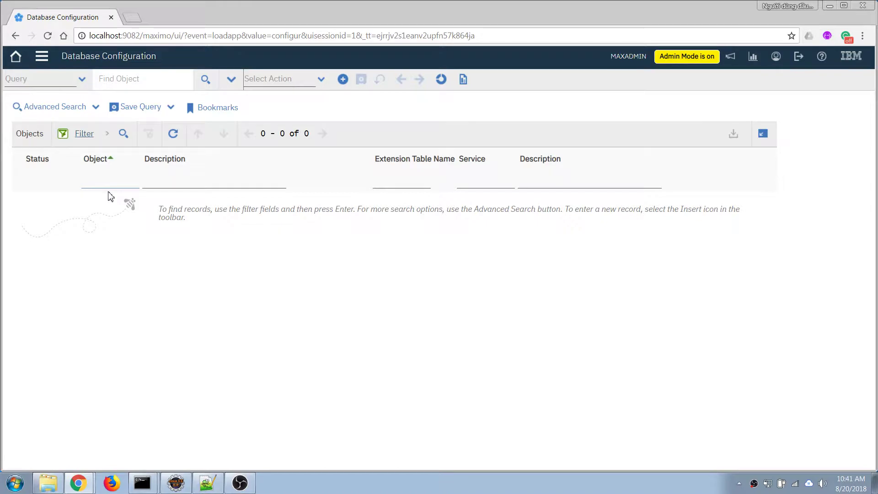
Find the ASTLOG object and display its attributes.
type("astlog")
key("Return")
left_click(96, 200)
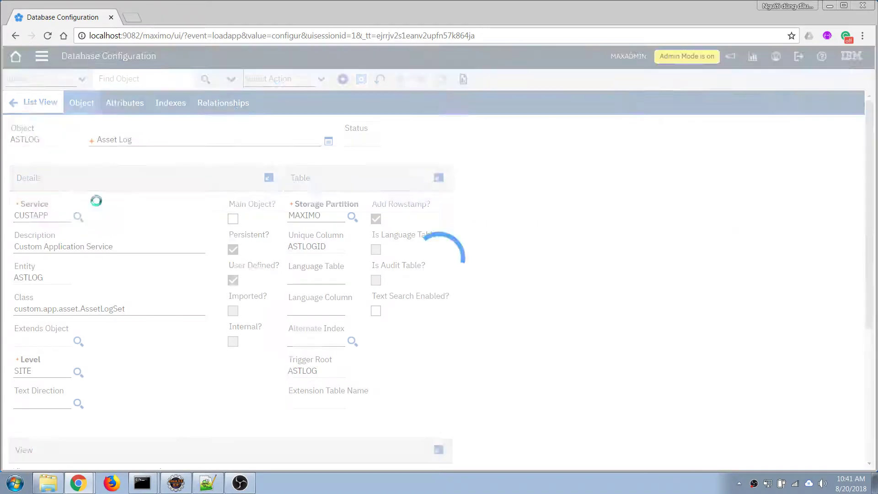
left_click(125, 103)
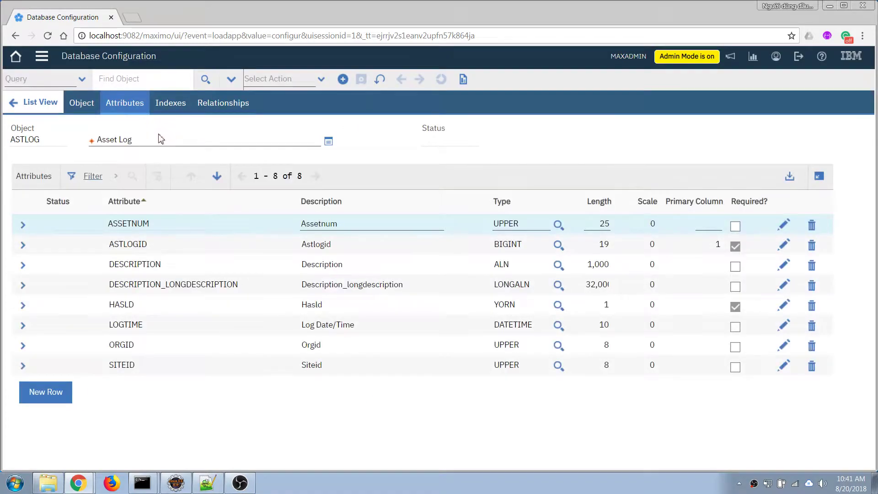
Add a new attribute WONUM to the ASTLOG object and set its title to "Work Order".
left_click(51, 393)
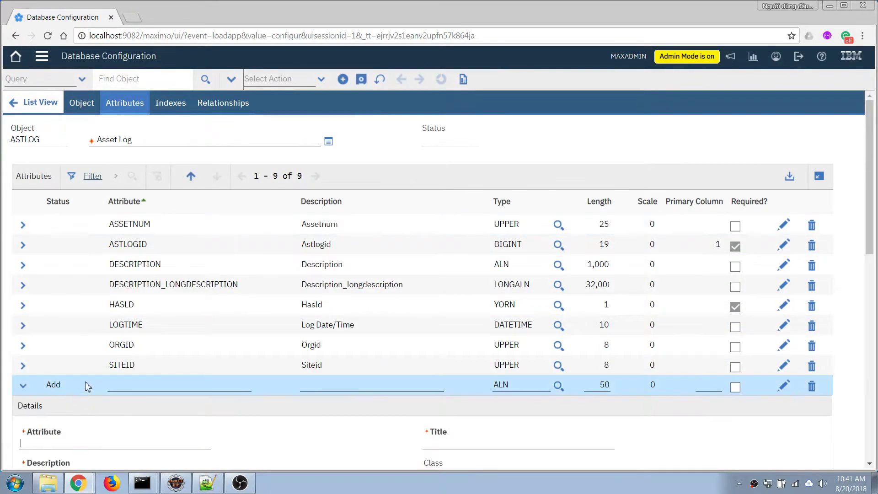
left_click(132, 386)
type("wor")
type("um")
key("Tab")
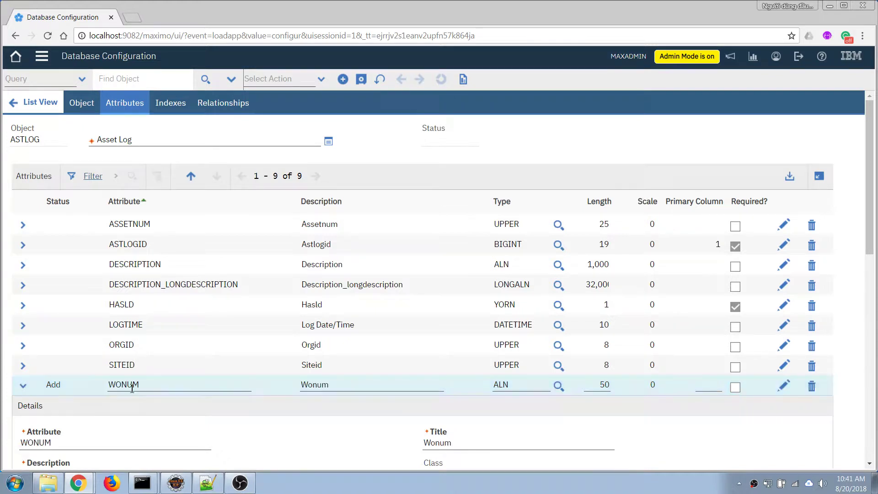
scroll(91, 388, "down", 1)
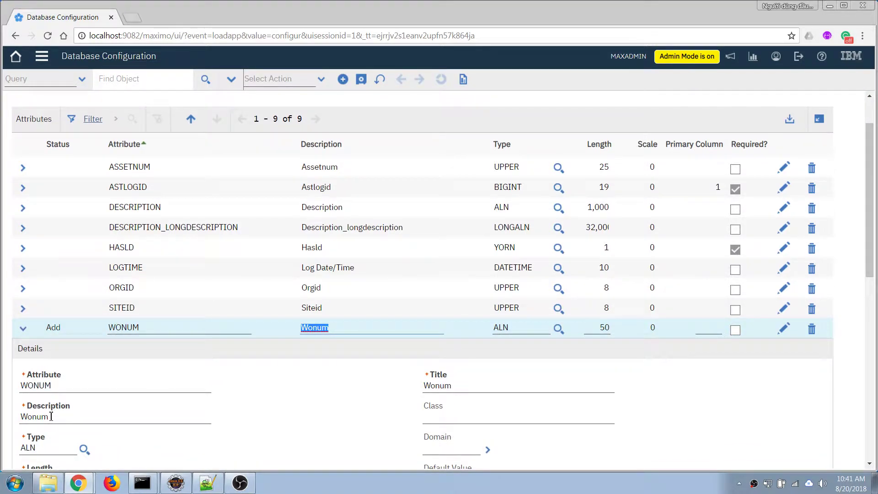
scroll(51, 416, "down", 1)
left_click(462, 329)
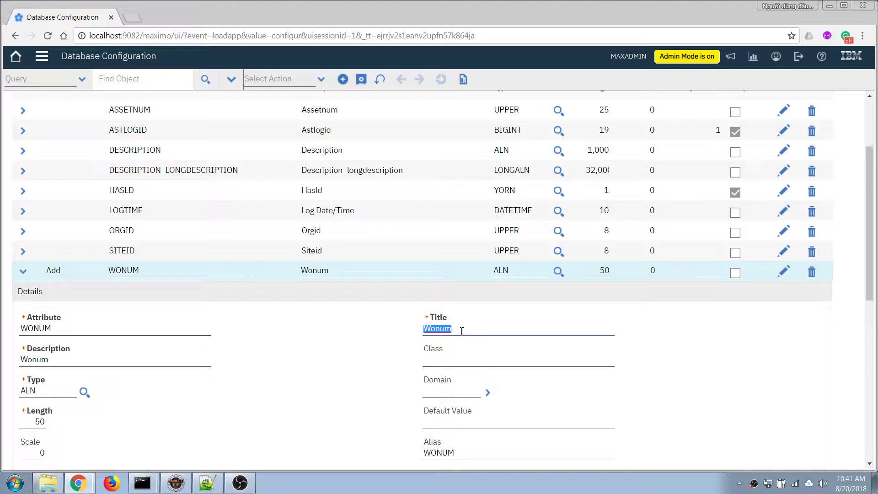
type("Work Order")
Link the WONUM attribute to same-as object WORKORDER and same-as attribute WONUM.
scroll(276, 363, "down", 6)
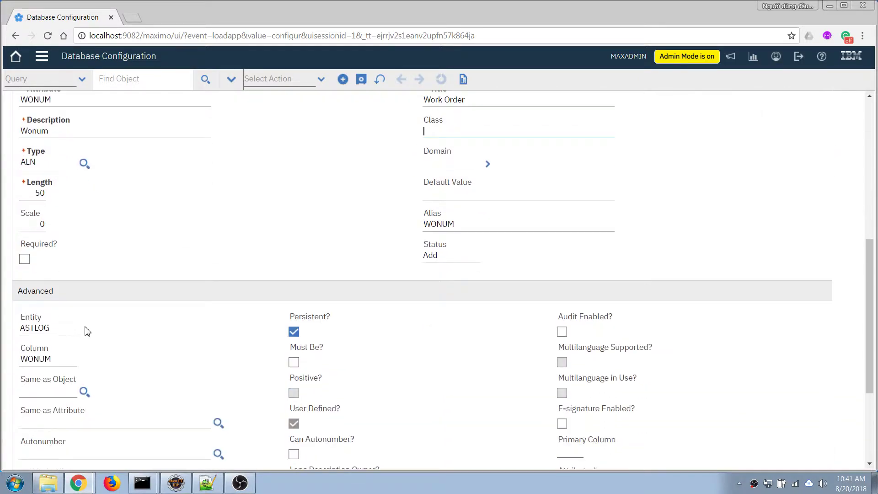
left_click(49, 274)
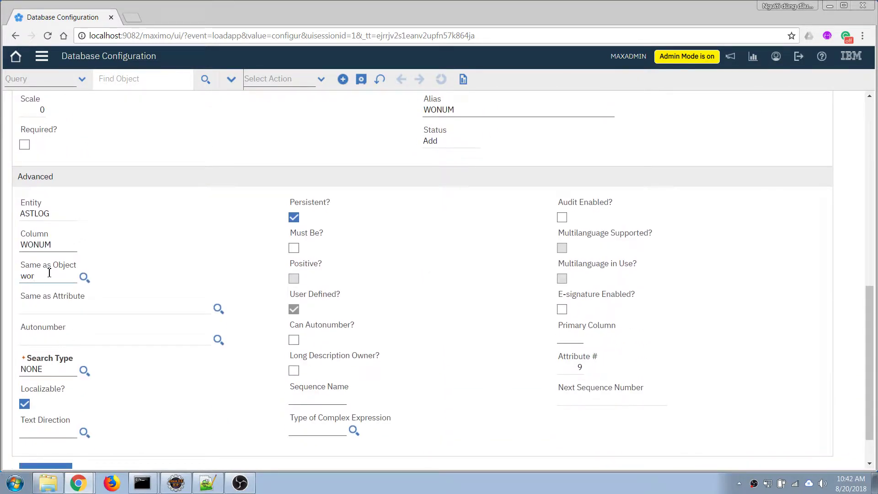
type("workorder")
key("Tab")
key("Return")
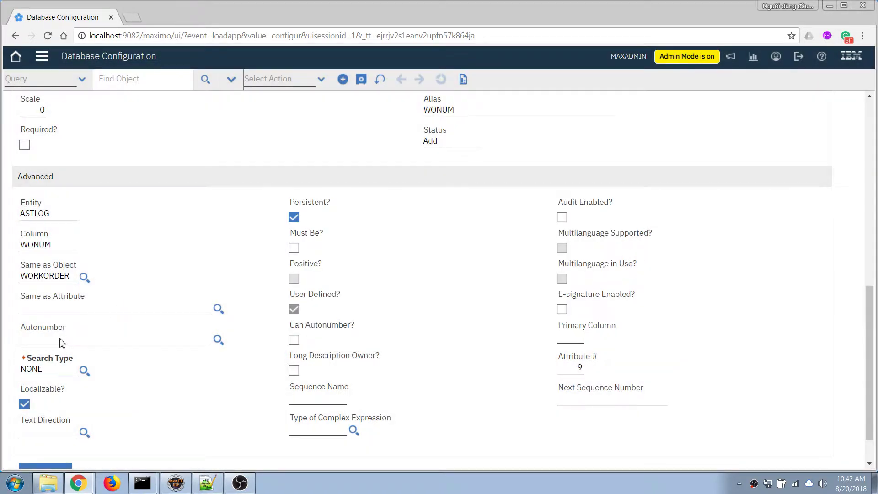
left_click(63, 308)
type("wonum")
key("Tab")
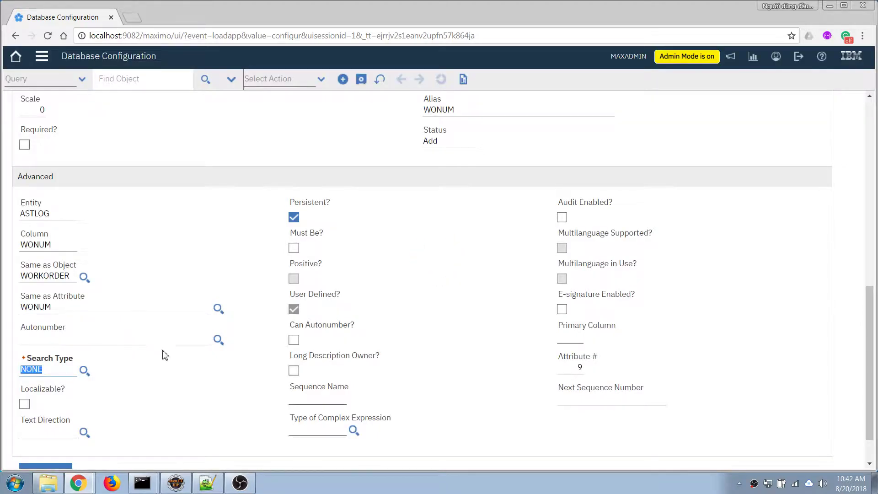
Set the WONUM attribute's search type to EXACT and save the ASTLOG object.
scroll(334, 314, "up", 1)
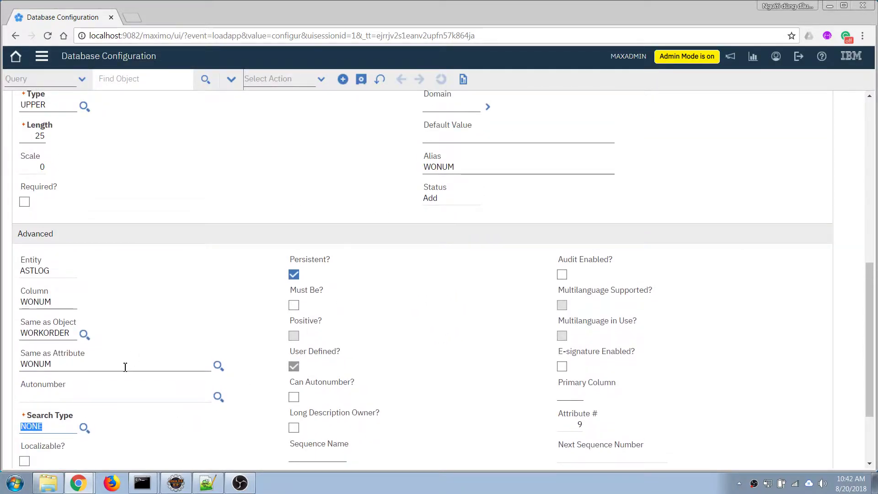
scroll(126, 367, "down", 2)
left_click(85, 324)
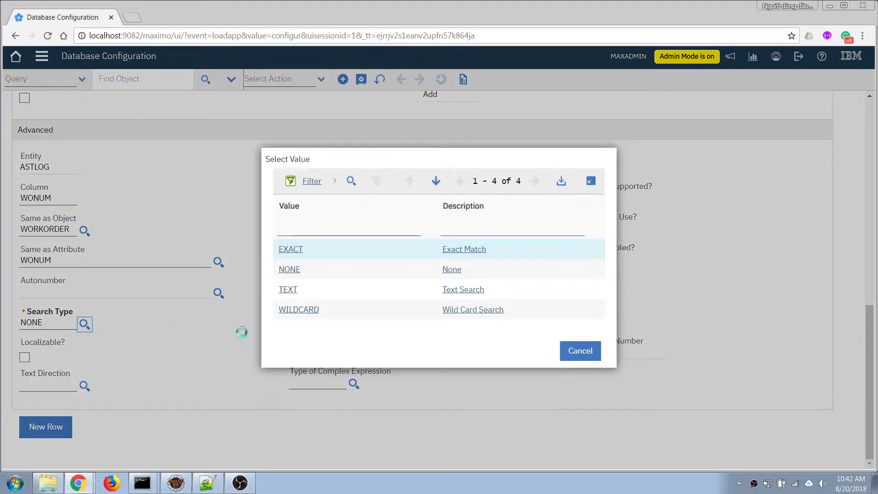
left_click(293, 250)
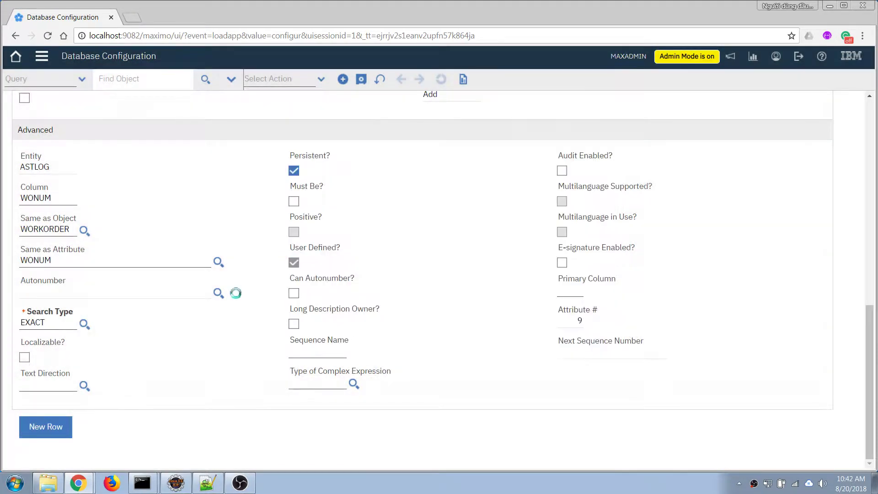
scroll(391, 154, "up", 3)
scroll(391, 153, "up", 3)
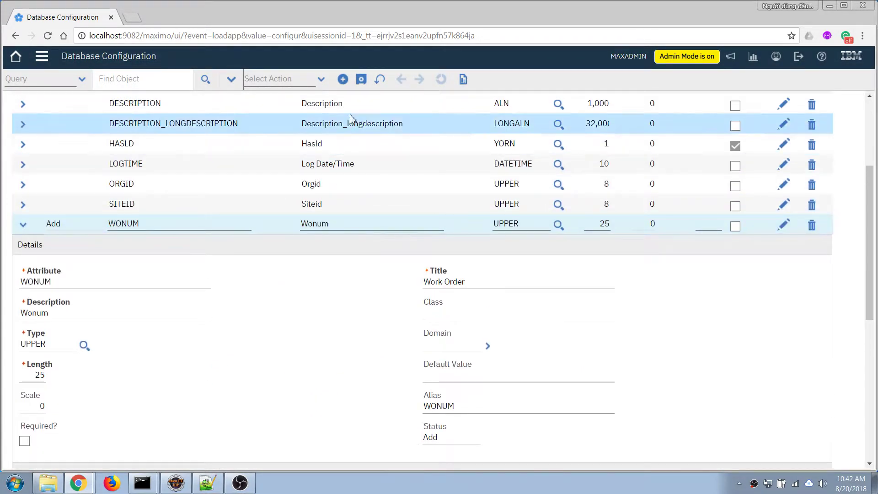
left_click(362, 80)
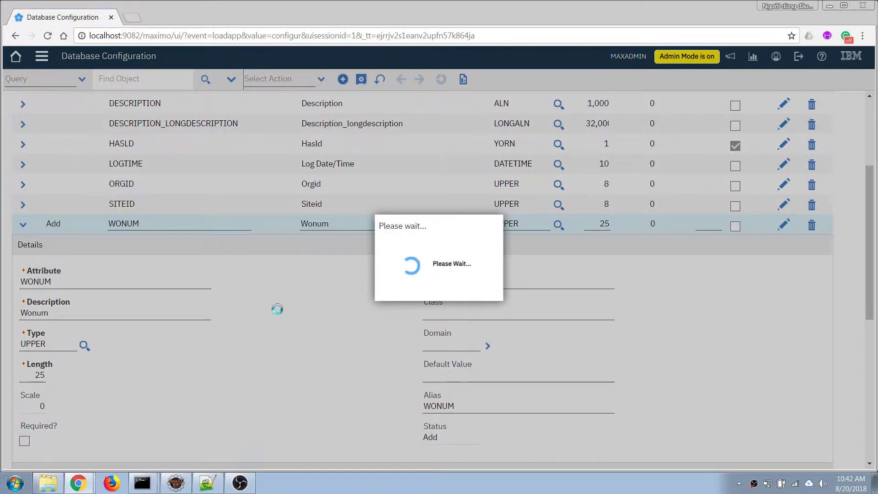
Go to the Domains application from the WONUM attribute's Domain field.
scroll(263, 311, "up", 3)
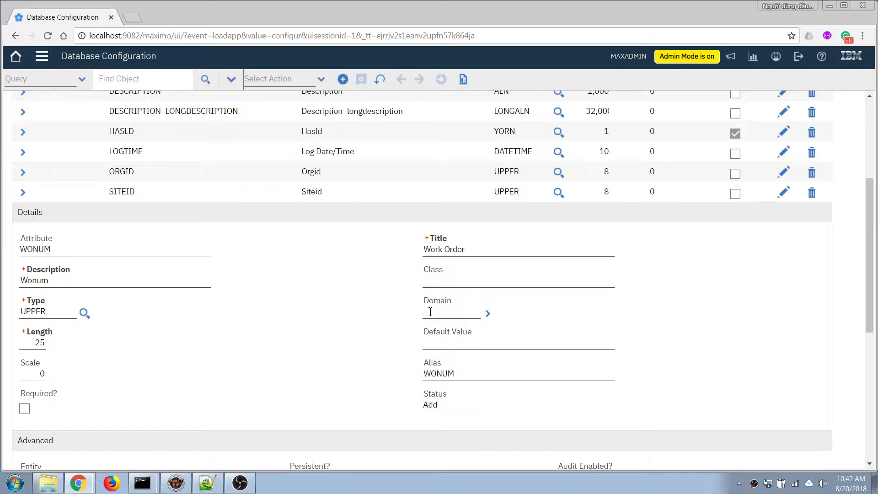
left_click(487, 314)
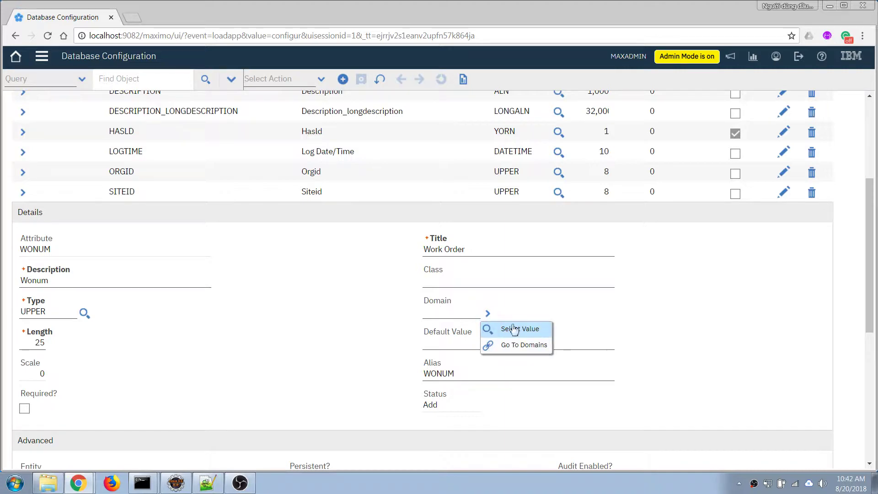
left_click(513, 348)
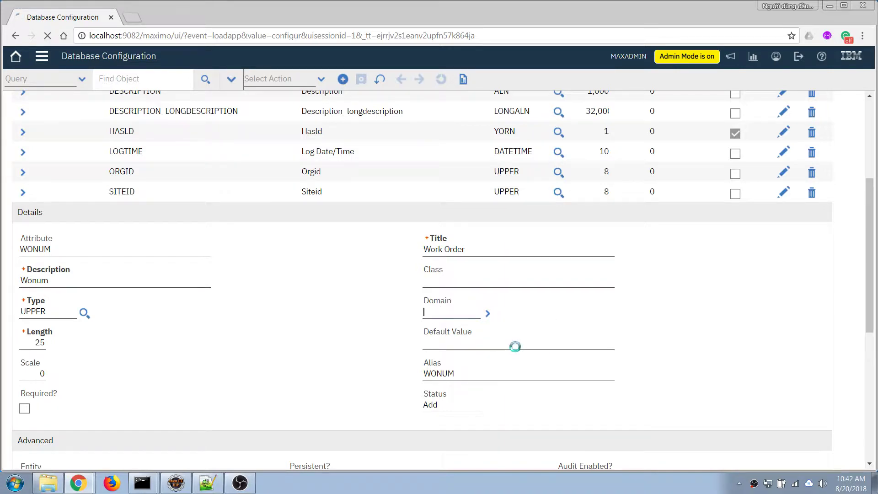
Add a new TABLE domain named MYWORK with the description "All active Work Orders".
scroll(503, 348, "down", 4)
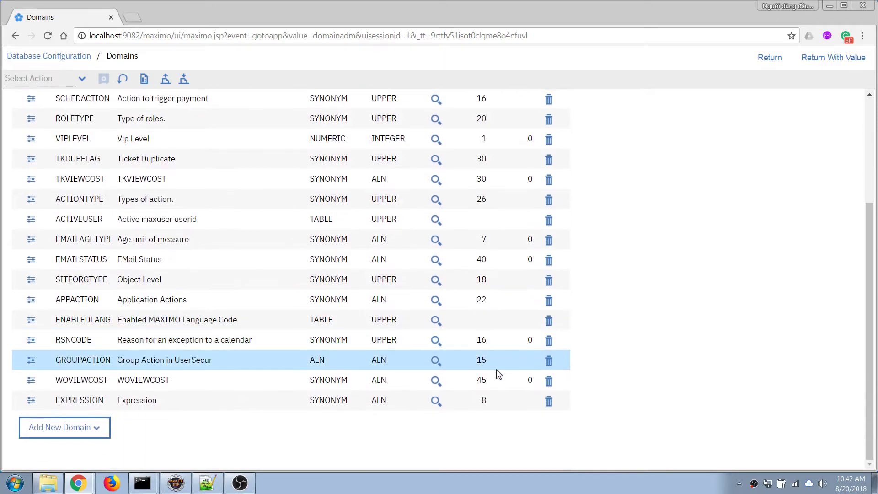
left_click(101, 432)
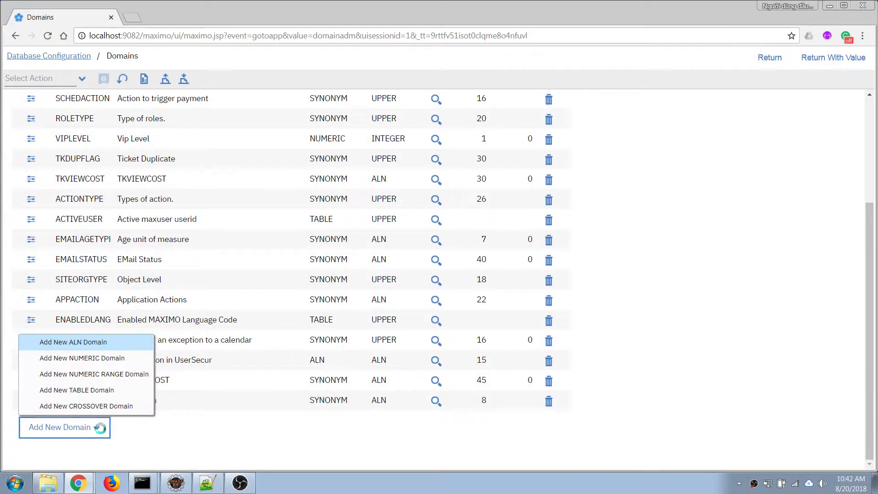
left_click(91, 390)
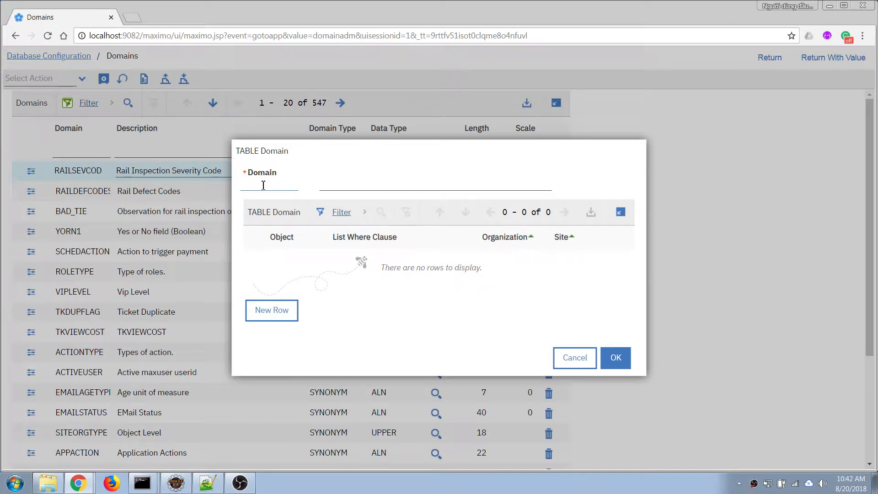
type("MyWOrk")
key("Tab")
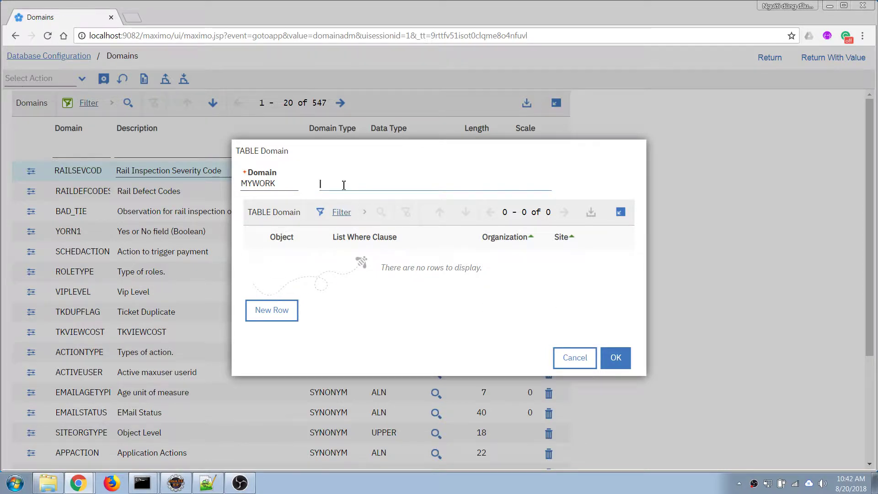
type("All a")
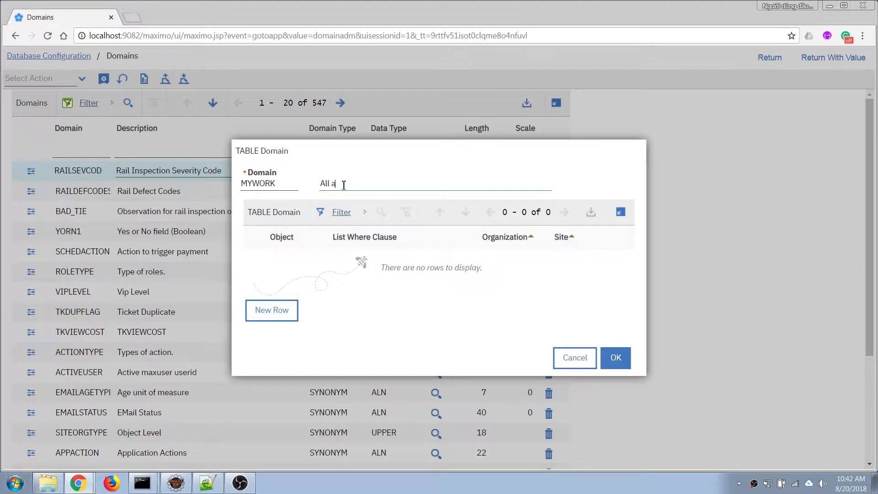
type("ctive Work Order")
triple_click(425, 184)
left_click(428, 183)
type("s")
Add a row to the MYWORK table domain with WORKORDER as its object.
left_click(281, 313)
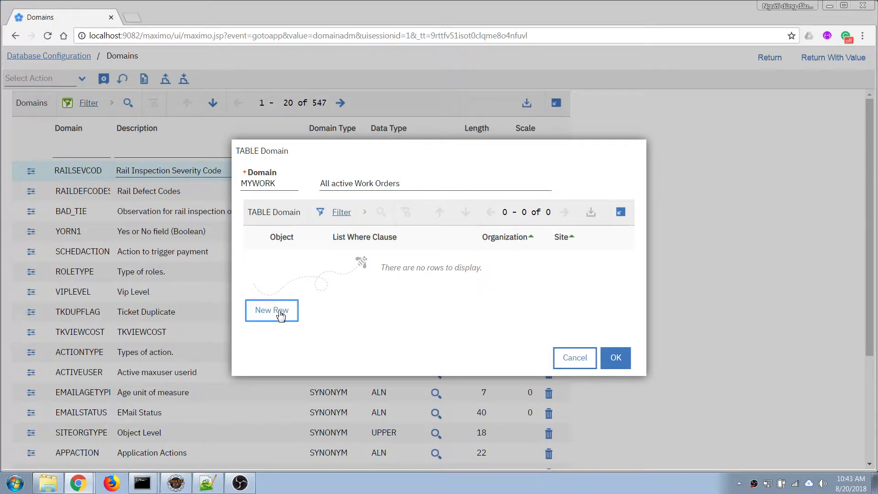
type("wo")
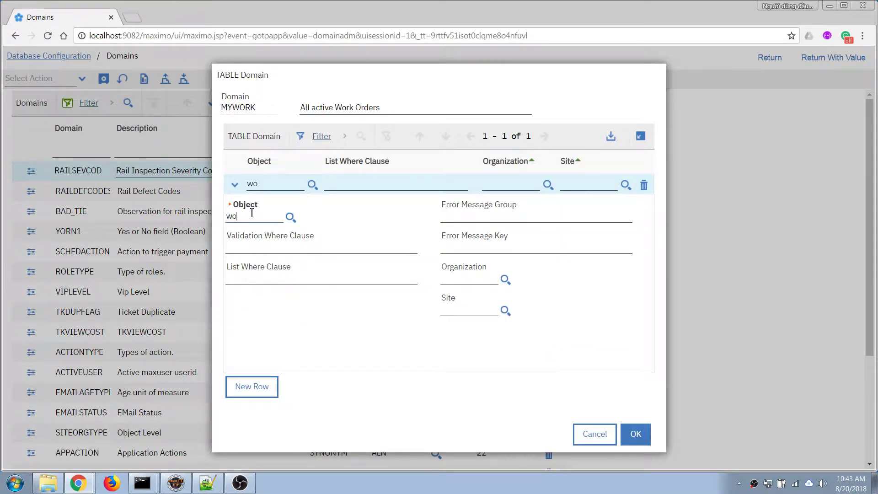
type("rkorder")
key("Tab")
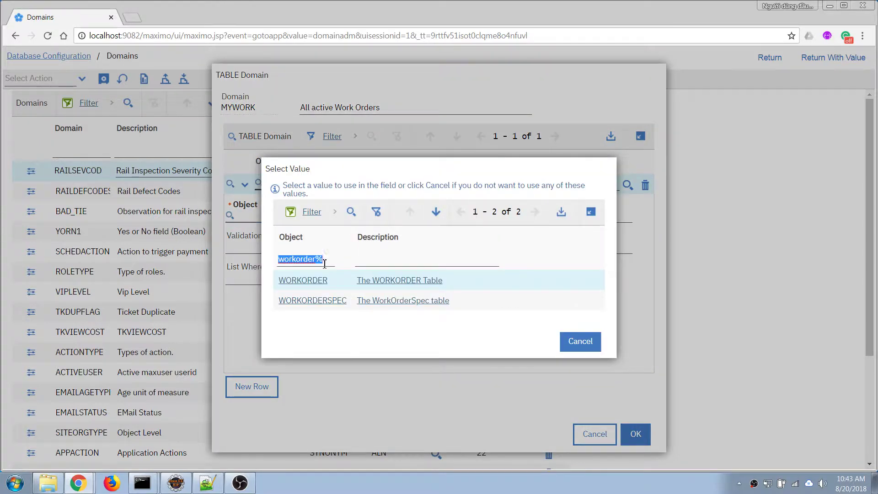
left_click(304, 280)
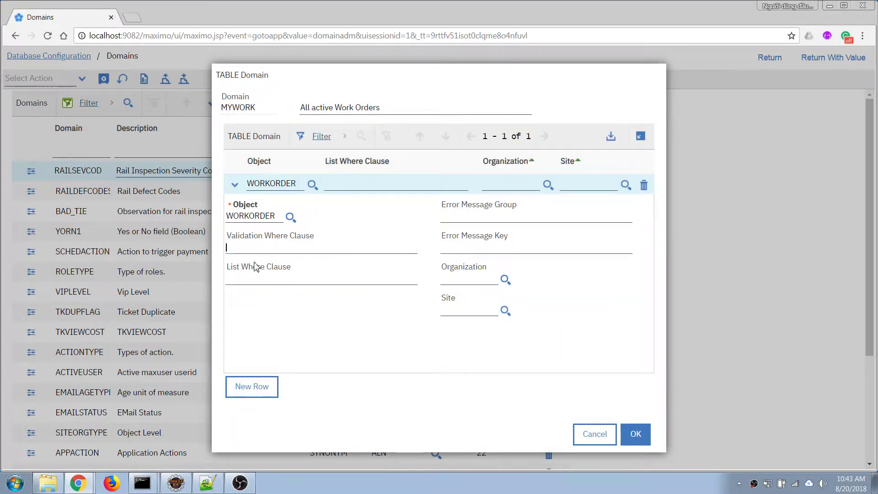
Set the domain row's list where clause to status not in ('CLOSE','CANCEL') and confirm the MYWORK domain.
left_click(233, 278)
type("statu")
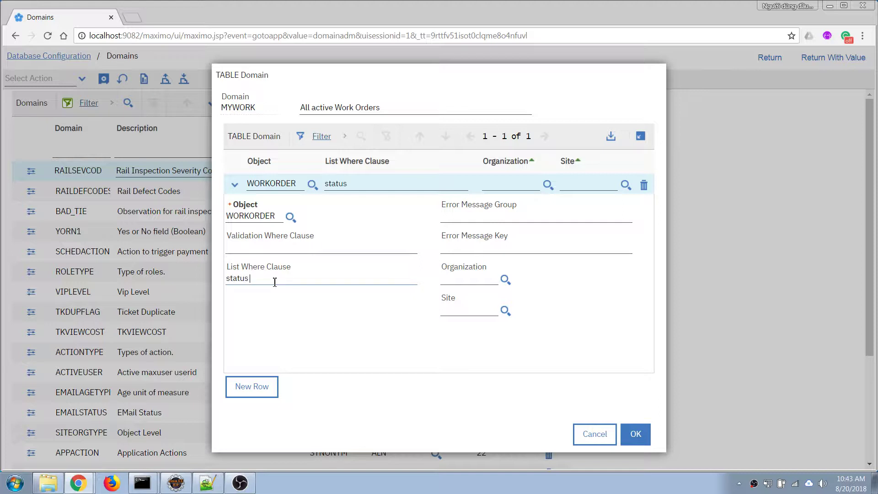
type("s not in ('CLOSE','CANCEL")
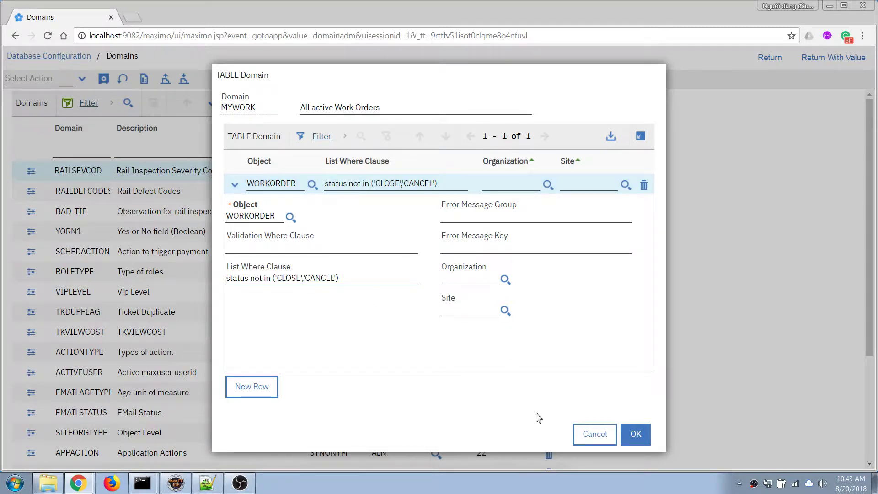
left_click(634, 433)
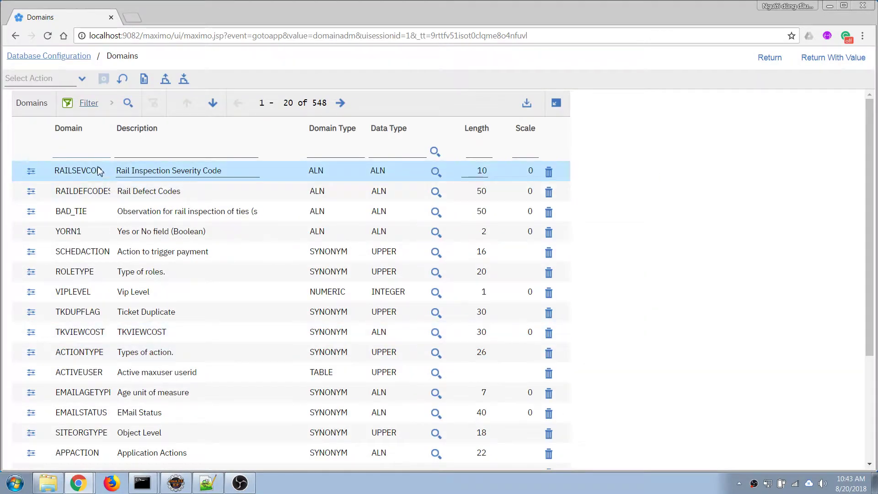
left_click(87, 152)
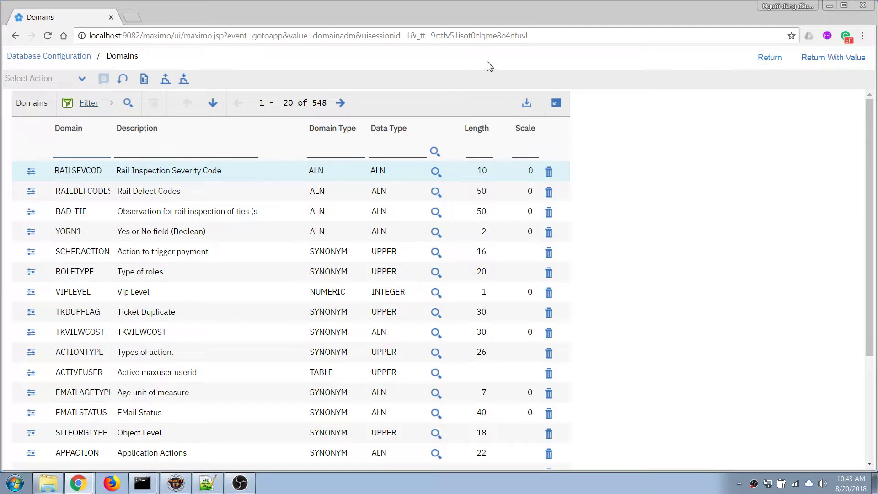
Filter the domains by my and return MYWORK as the WONUM attribute's domain.
key("Return")
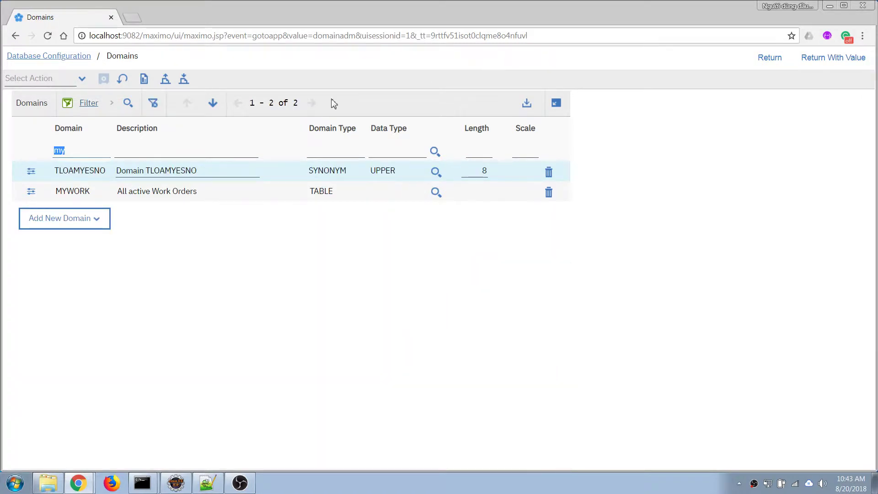
left_click(168, 188)
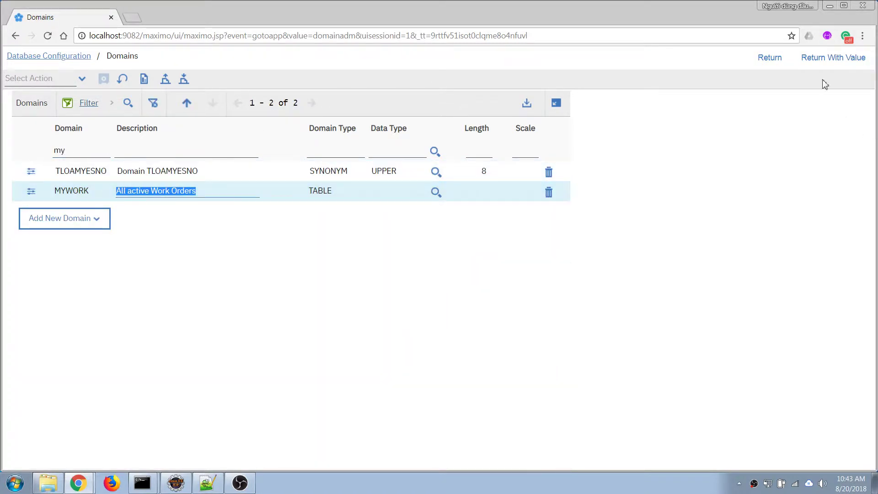
left_click(823, 58)
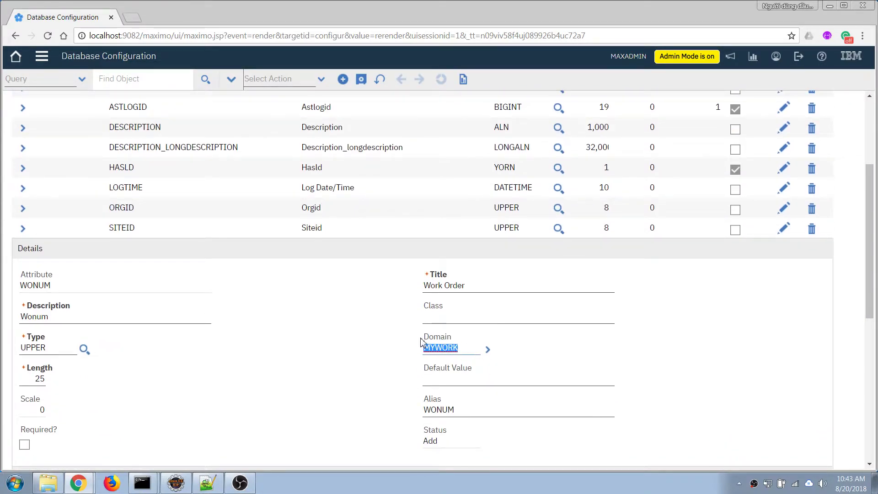
Save the ASTLOG object, go back to the object list and clear its astlog filter to list all objects.
scroll(332, 347, "up", 4)
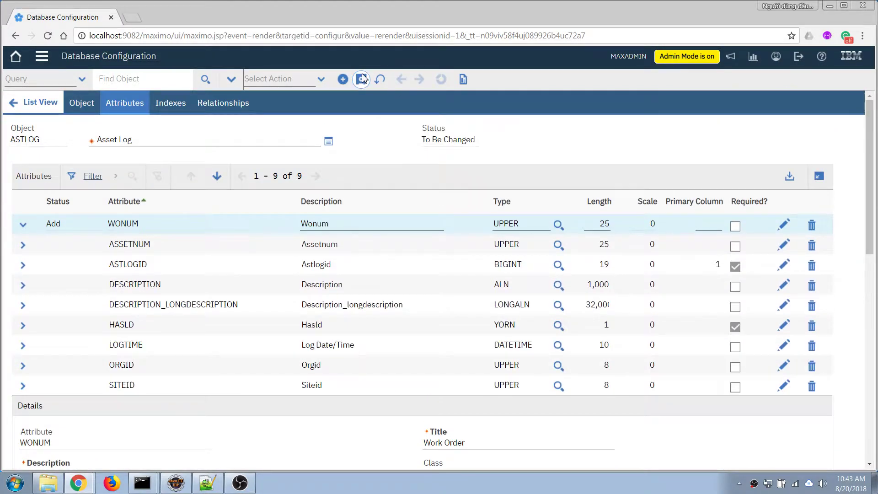
left_click(361, 79)
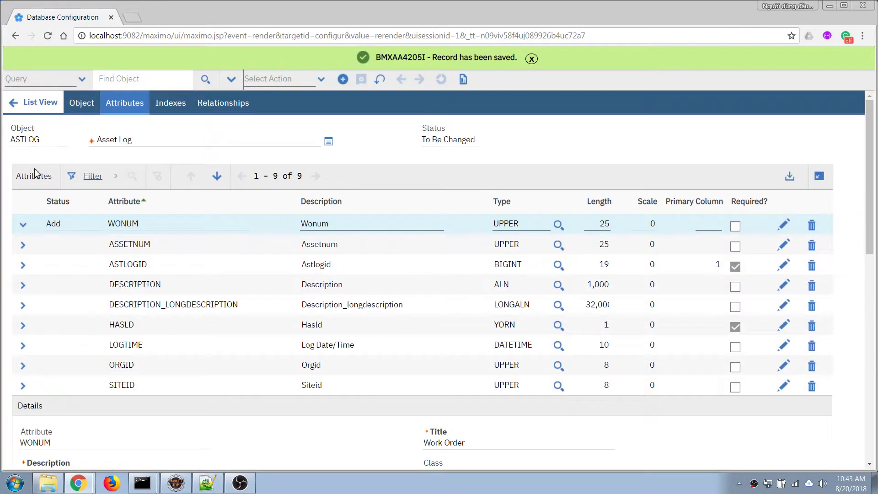
left_click(40, 102)
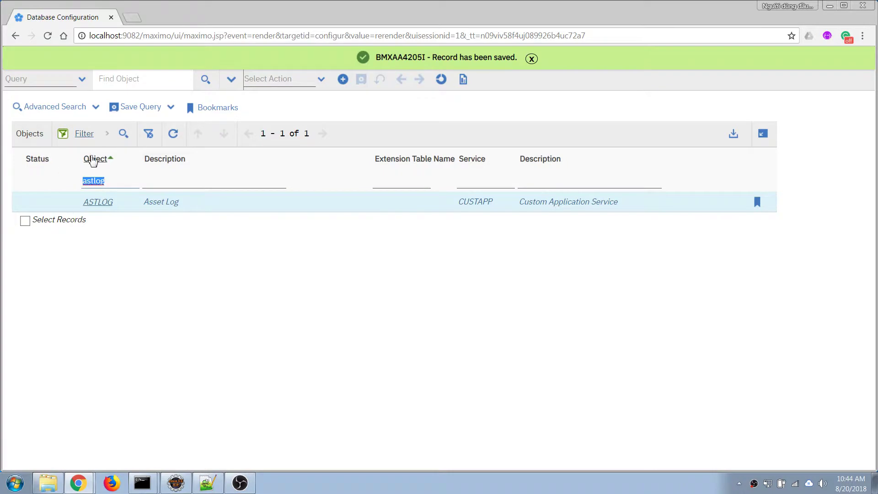
left_click(118, 180)
key("BackSpace")
key("BackSpace")
key("BackSpace")
key("Return")
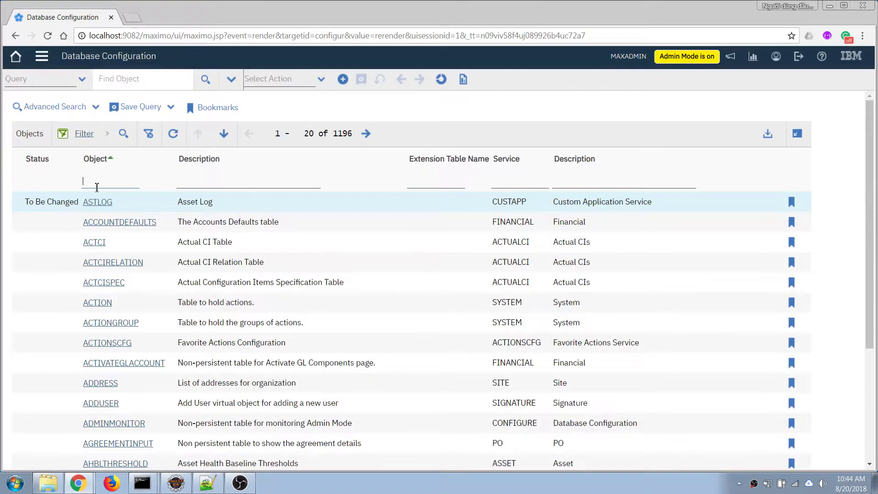
Start the structural database configuration, confirming that a current backup exists, and acknowledge the start message.
left_click(291, 78)
left_click(298, 110)
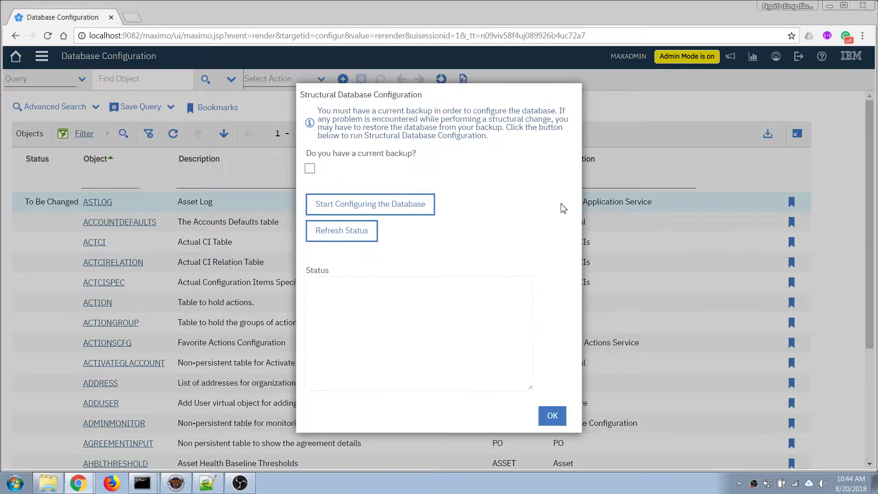
left_click(309, 168)
left_click(358, 205)
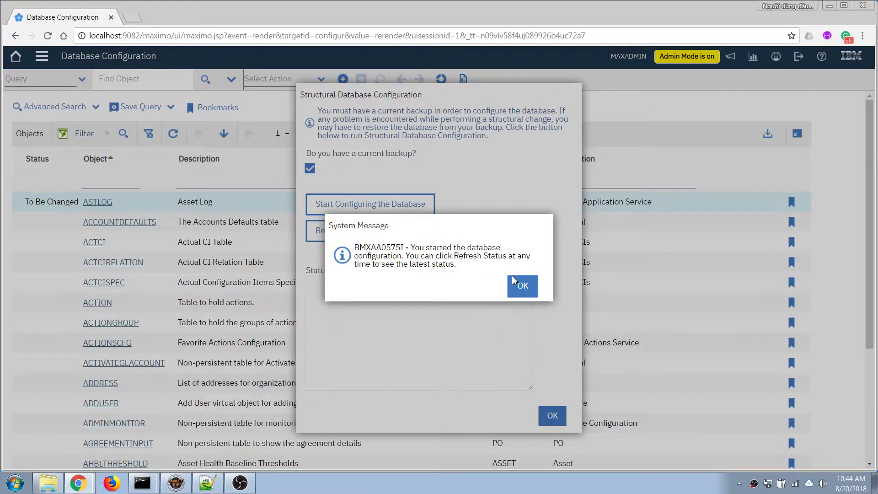
left_click(520, 284)
Refresh the database configuration status until it completes, review the log and close the configuration dialog.
left_click(359, 233)
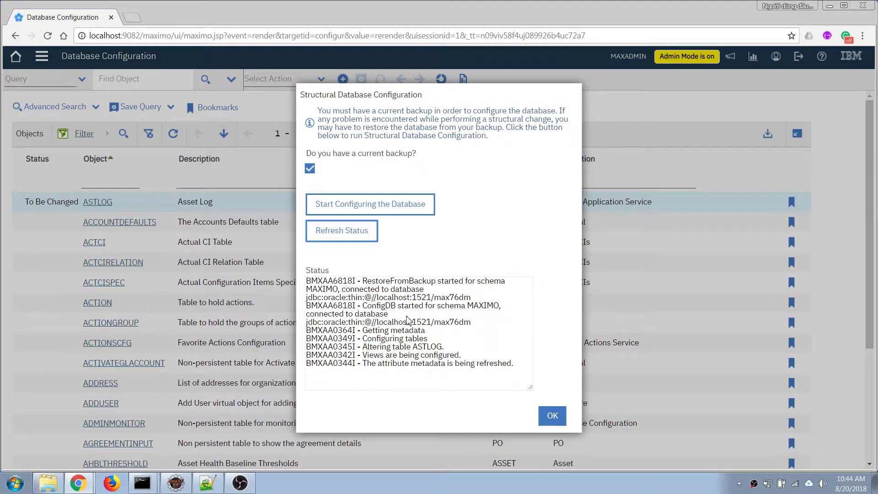
left_click(379, 356)
left_click(345, 233)
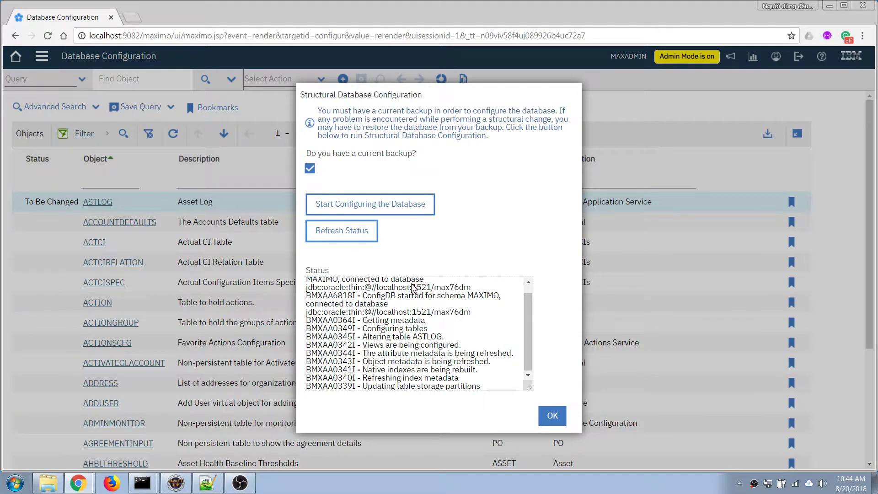
scroll(530, 326, "up", 1)
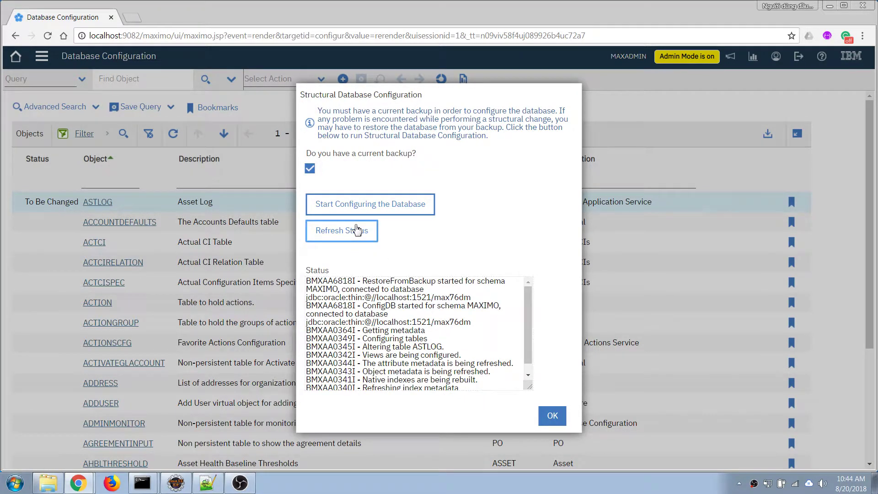
left_click(518, 307)
key("ctrl+a")
scroll(530, 337, "down", 1)
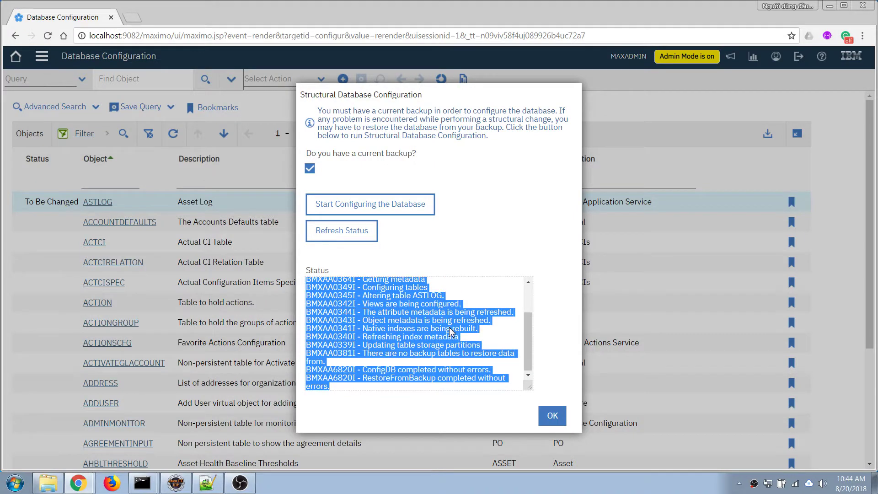
left_click(339, 237)
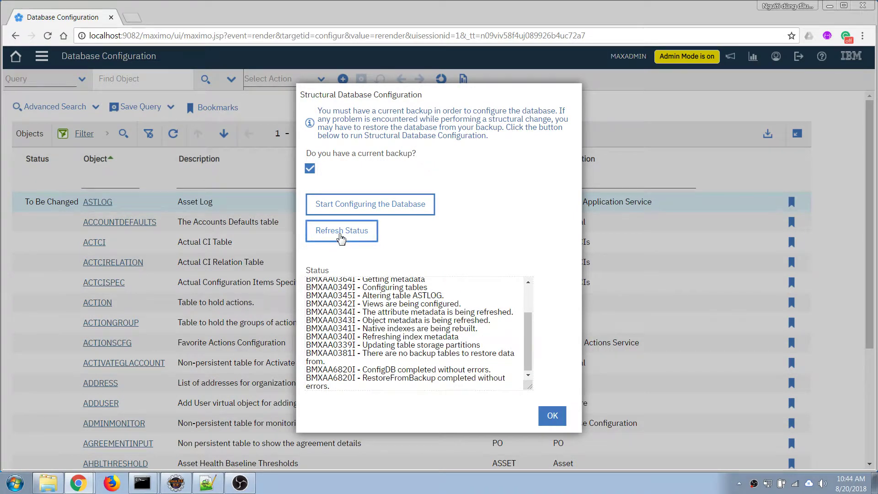
left_click(552, 415)
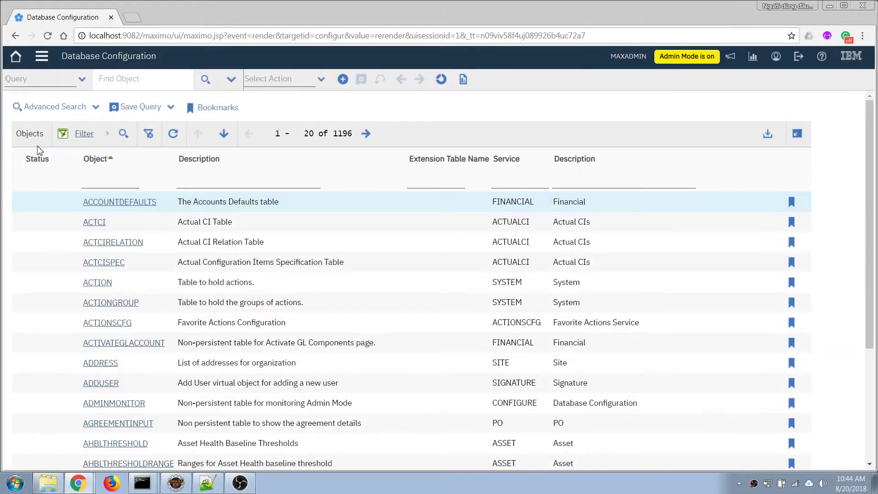
Go to Application Designer, filter the applications by asset and open the ASSET application.
left_click(41, 56)
mouse_move(118, 379)
mouse_move(131, 394)
mouse_move(241, 399)
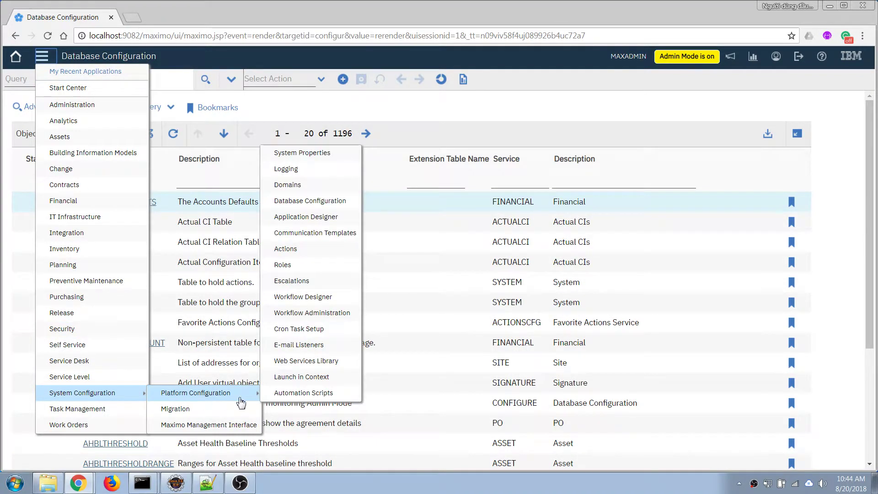
left_click(317, 221)
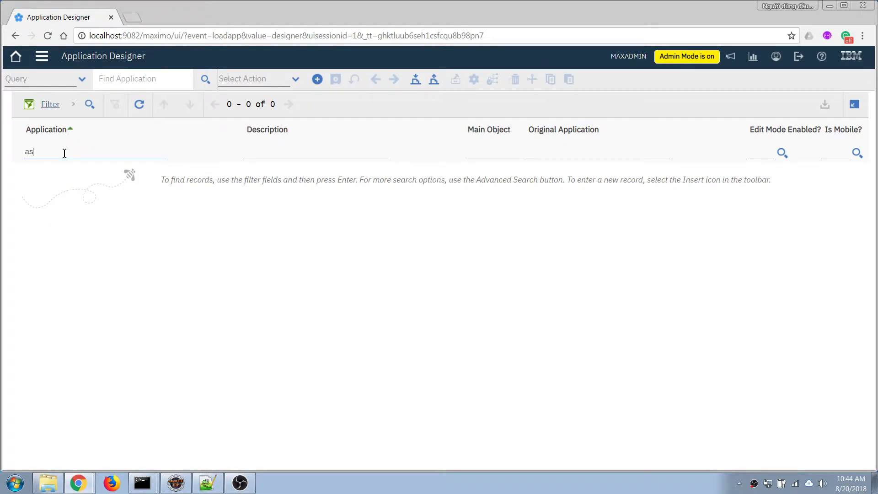
key("Return")
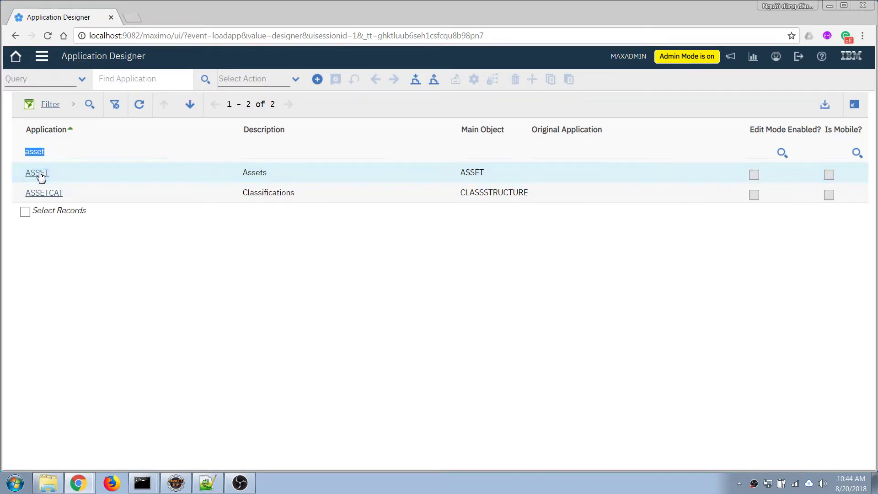
left_click(39, 173)
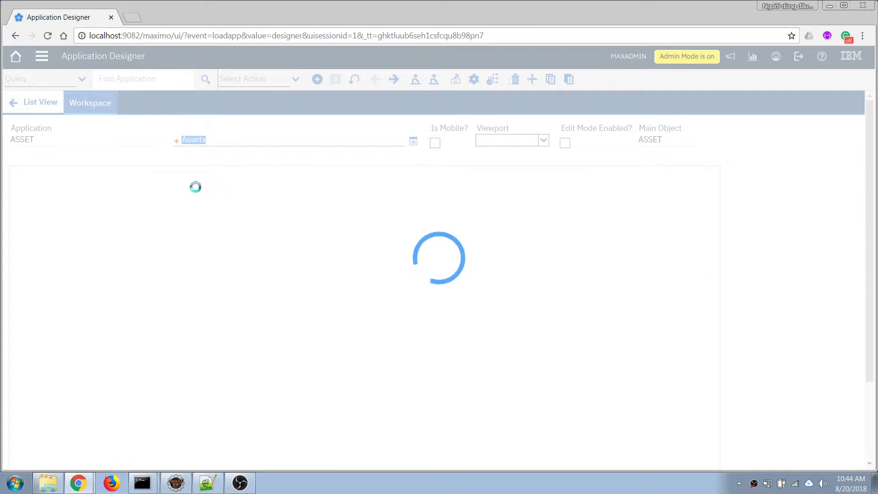
Add a Textbox control above Site in the first Details section of the Logs tab.
left_click(495, 305)
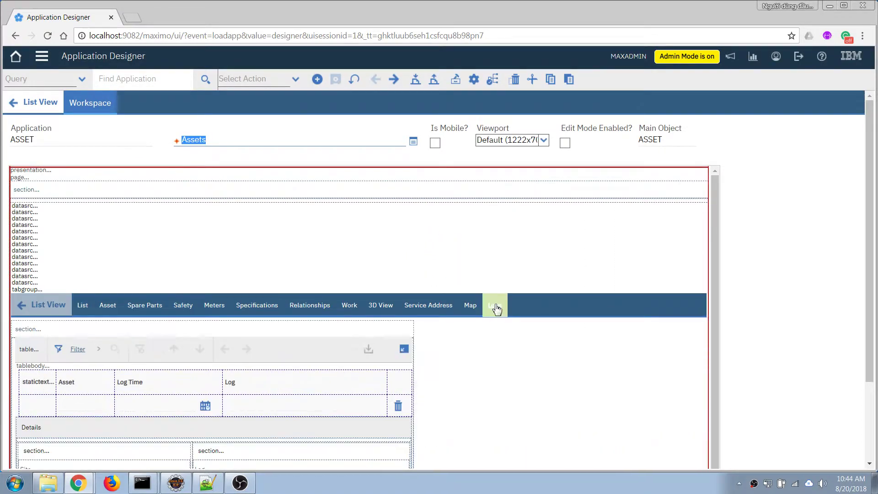
scroll(151, 340, "down", 5)
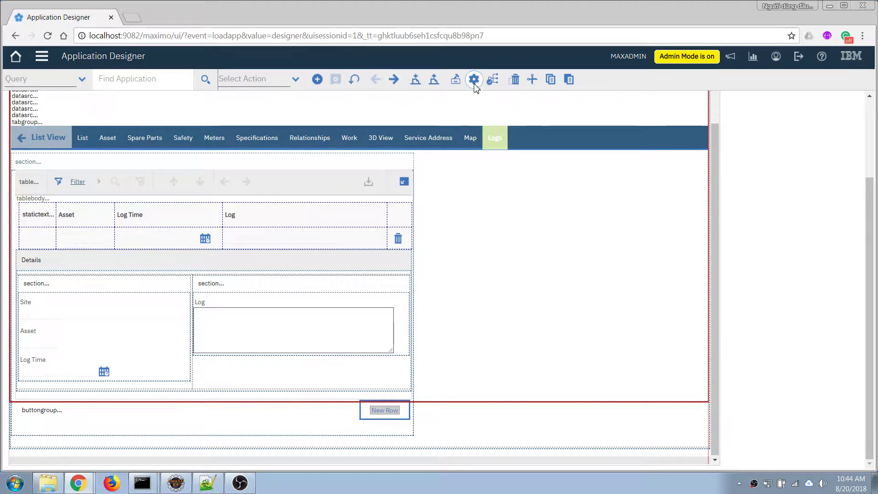
left_click(456, 80)
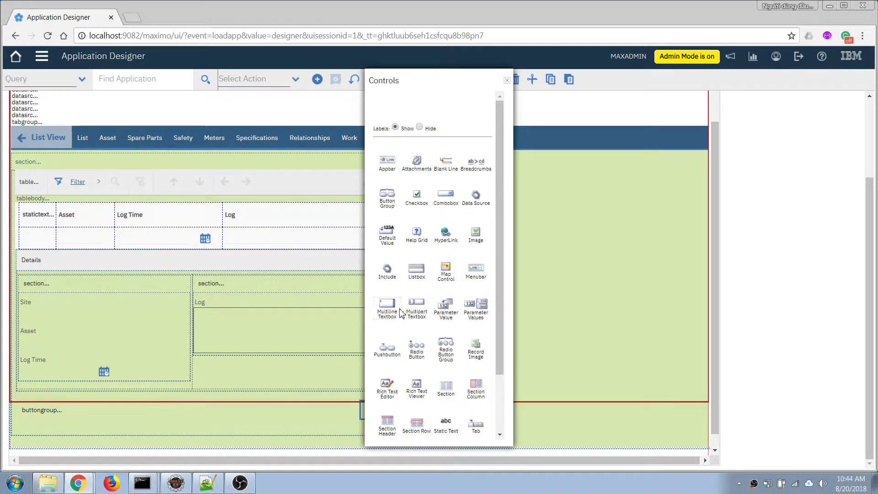
left_click_drag(497, 269, 46, 318)
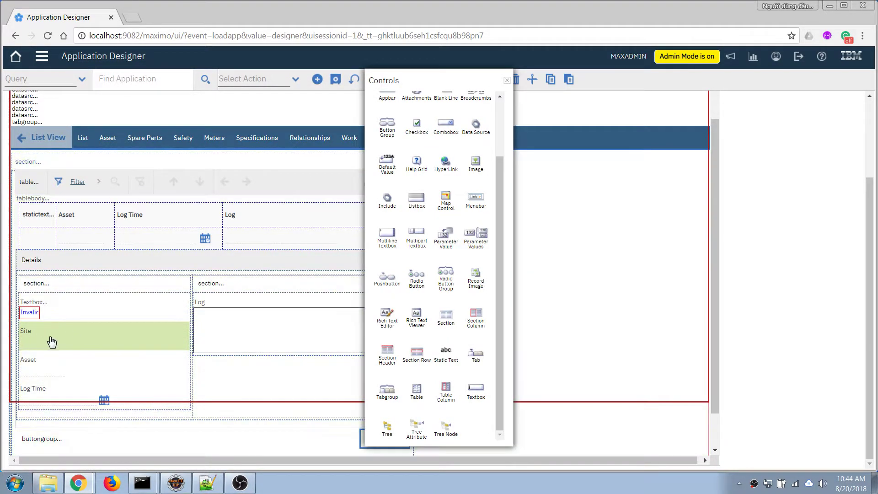
Delete the Site field from the Details section and move the new textbox below Asset.
right_click(38, 340)
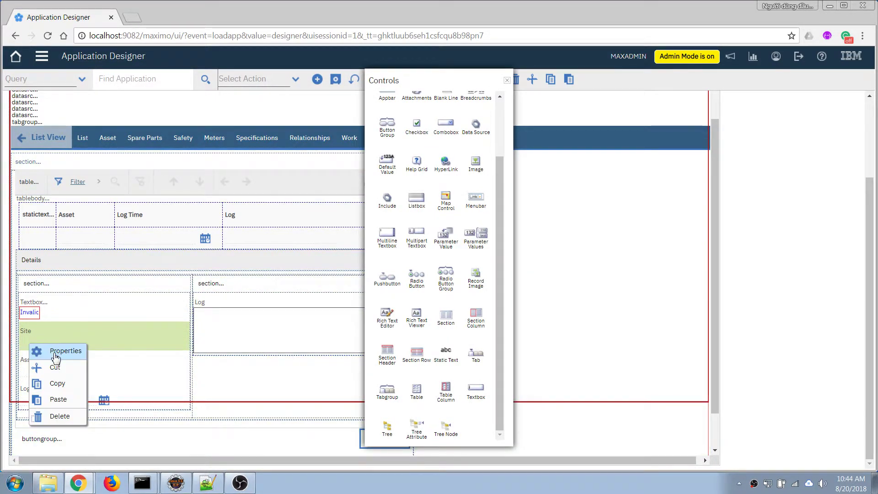
left_click(59, 416)
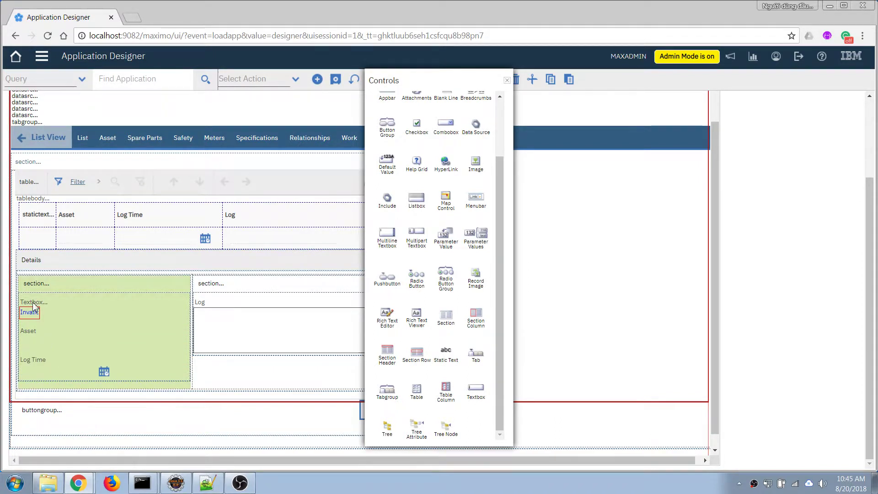
right_click(30, 315)
left_click(55, 304)
left_click(29, 333)
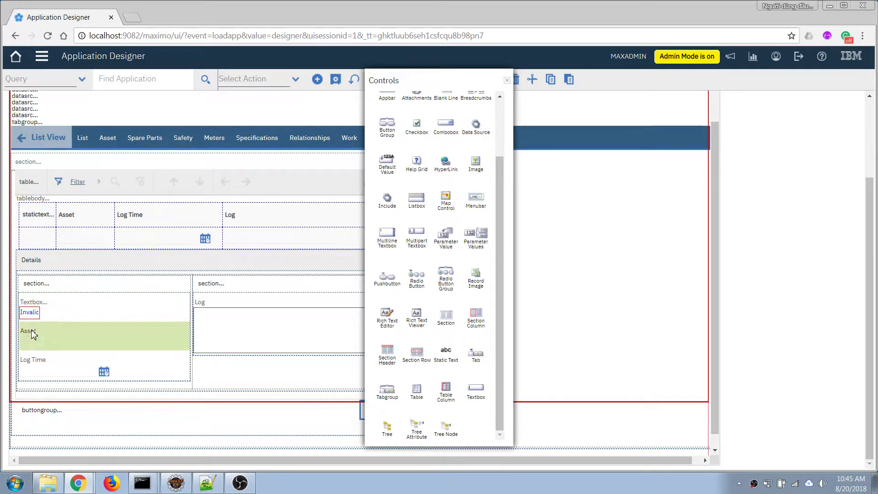
left_click_drag(30, 316, 30, 341)
Set the new textbox's attribute to WONUM and its lookup to WORKORDER.
right_click(31, 341)
left_click(43, 347)
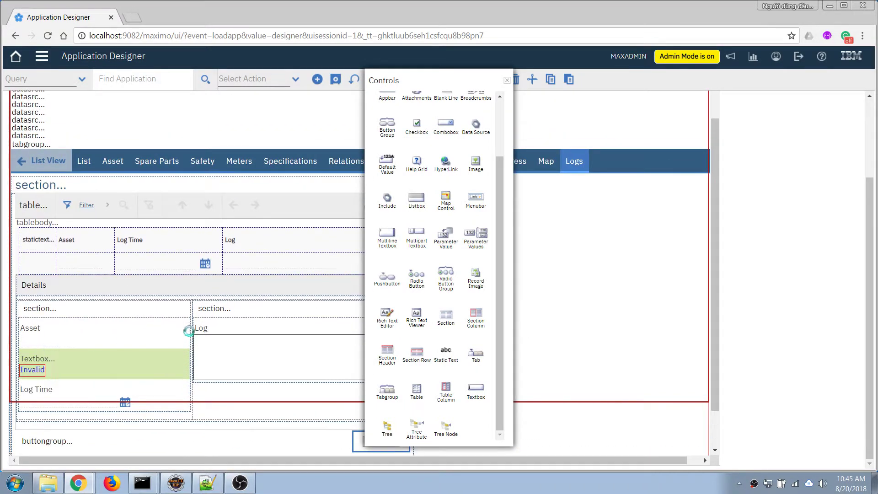
left_click(357, 299)
type("w")
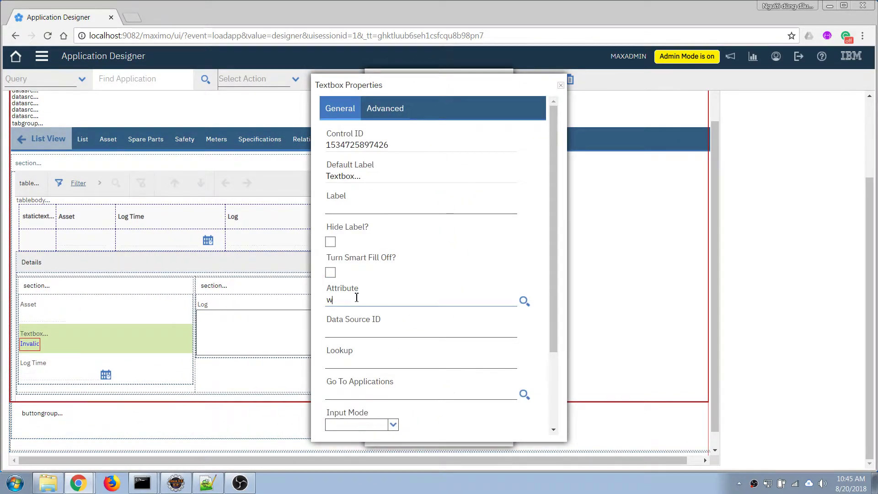
type("onum")
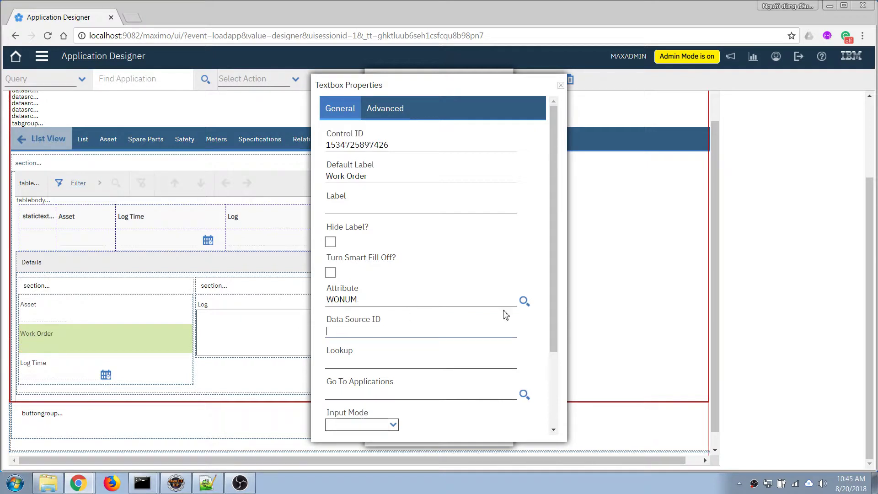
scroll(567, 224, "down", 2)
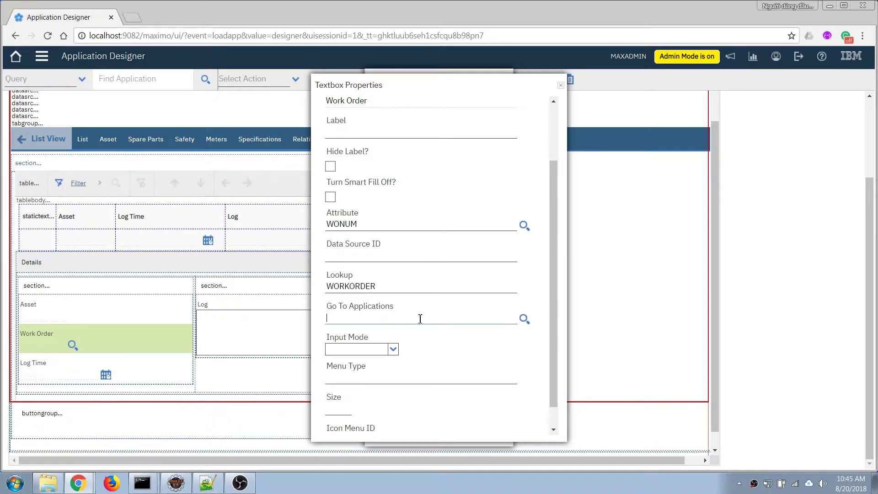
scroll(554, 265, "down", 1)
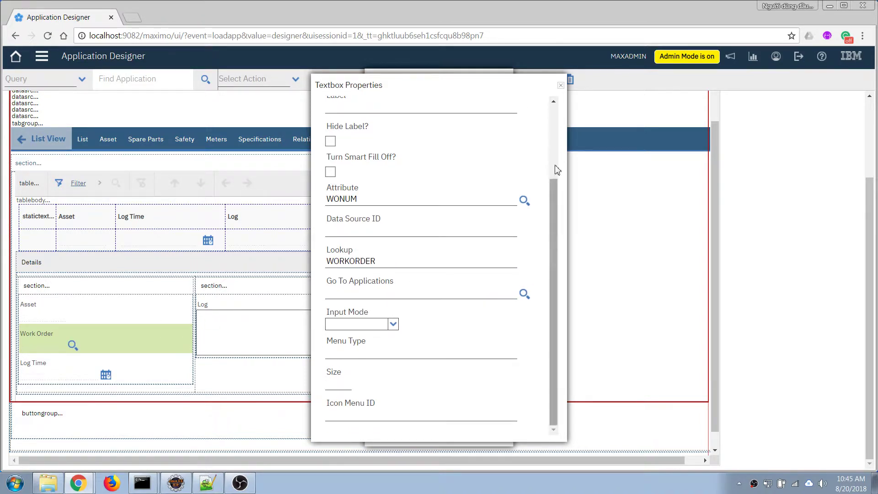
left_click(561, 86)
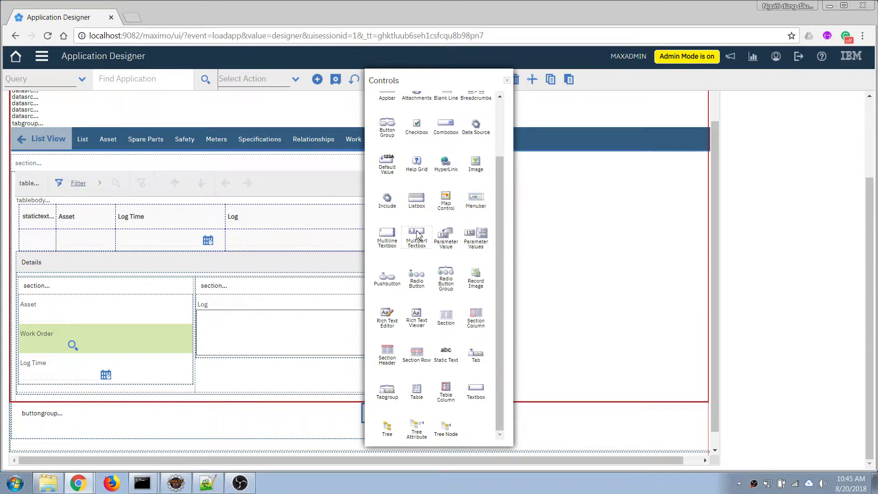
Add a Multipart Textbox below Asset in the Details section and delete the Work Order textbox.
left_click_drag(416, 234, 51, 346)
left_click(42, 375)
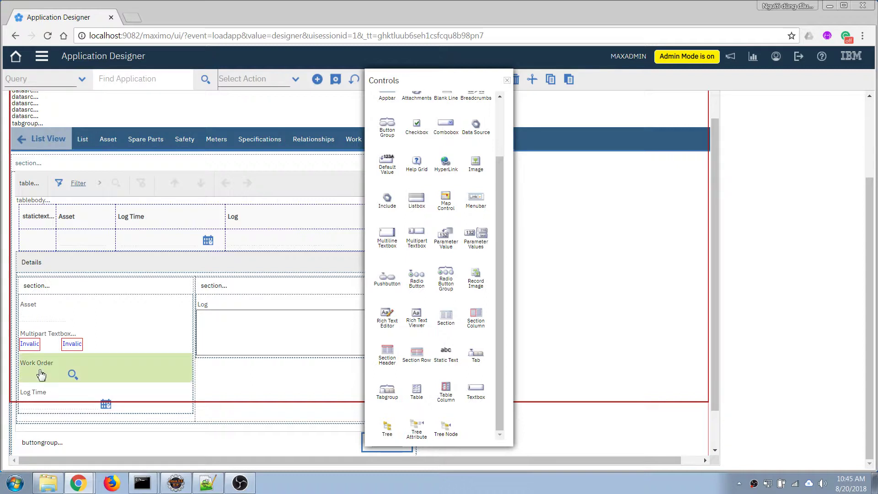
right_click(36, 375)
right_click(34, 377)
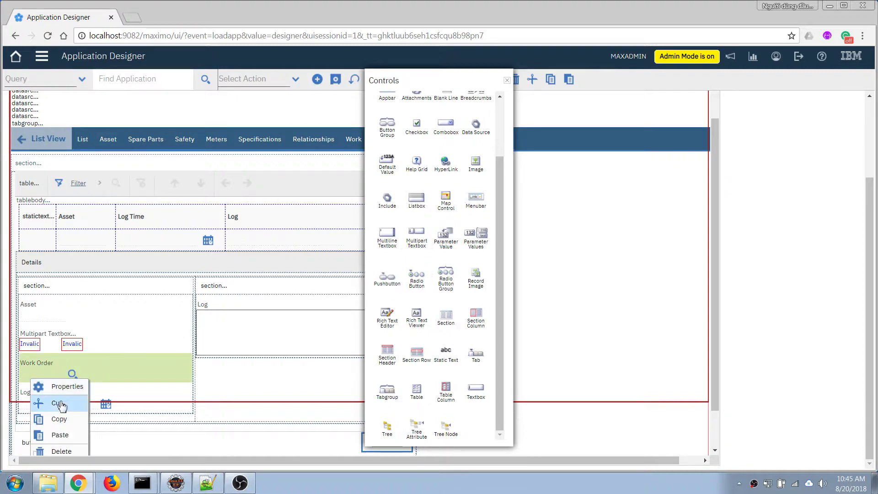
left_click(59, 451)
Set the multipart textbox's attribute to WONUM and its Part 2 attribute to WORKORDER.DESCRIPTION.
right_click(58, 352)
left_click(59, 354)
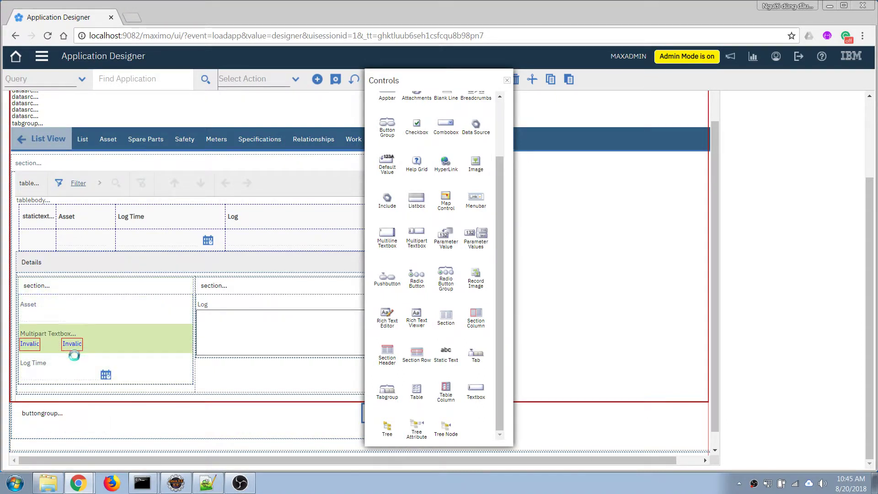
left_click(360, 239)
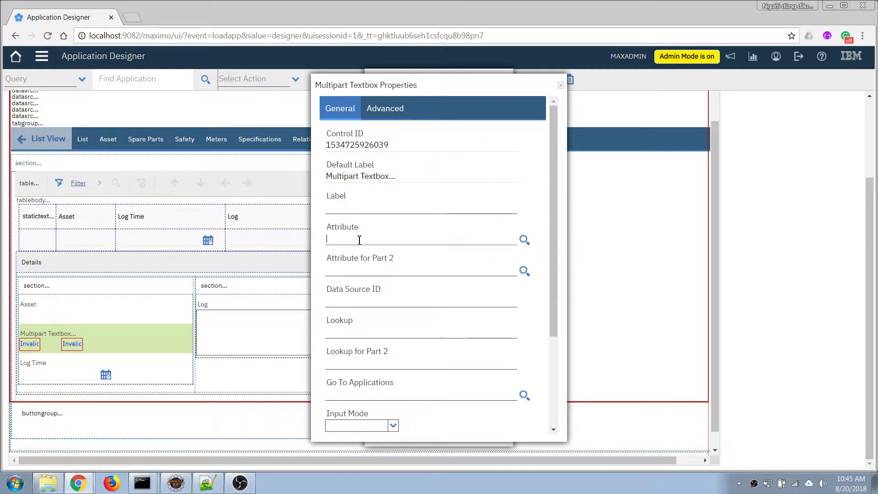
type("wonum")
key("Tab")
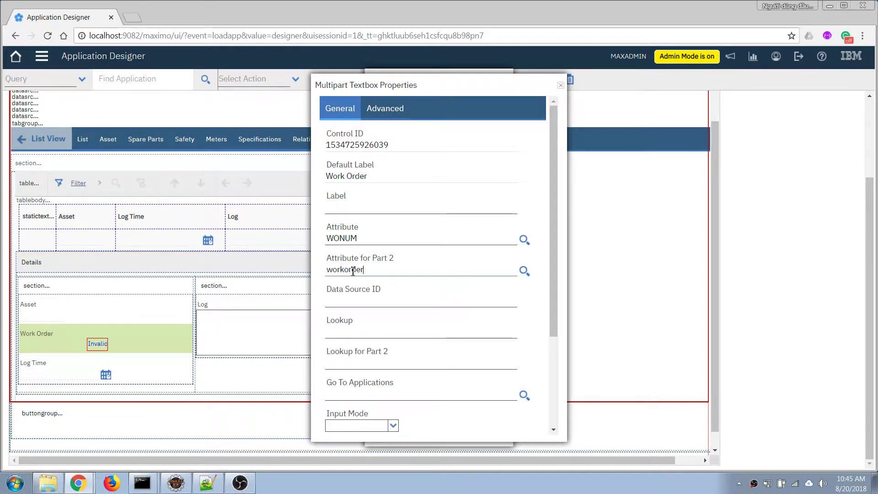
type("workorder.description")
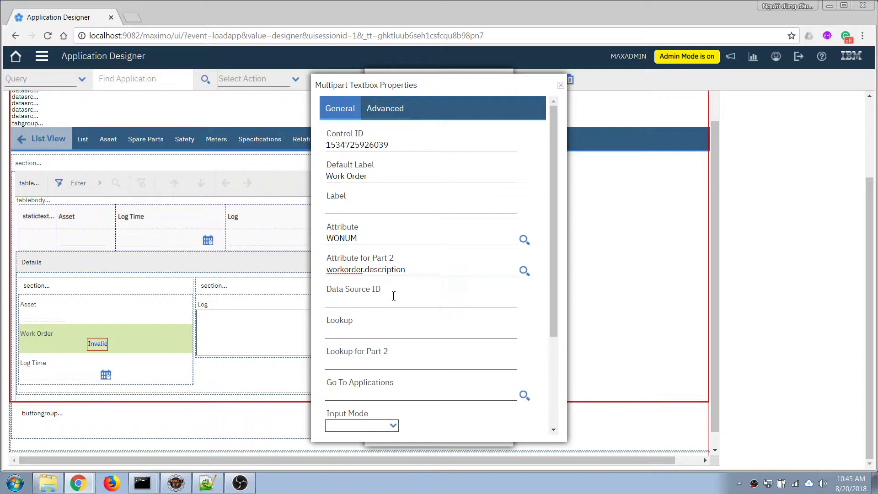
left_click_drag(364, 269, 427, 270)
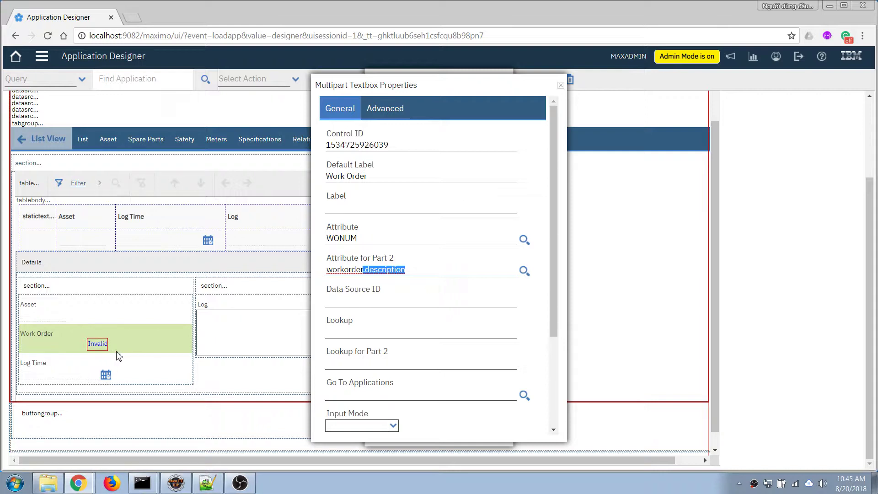
Set the multipart textbox's lookup to WORKORDER, menu type to NORMAL and Go To Applications to WOTRACK.
left_click(352, 328)
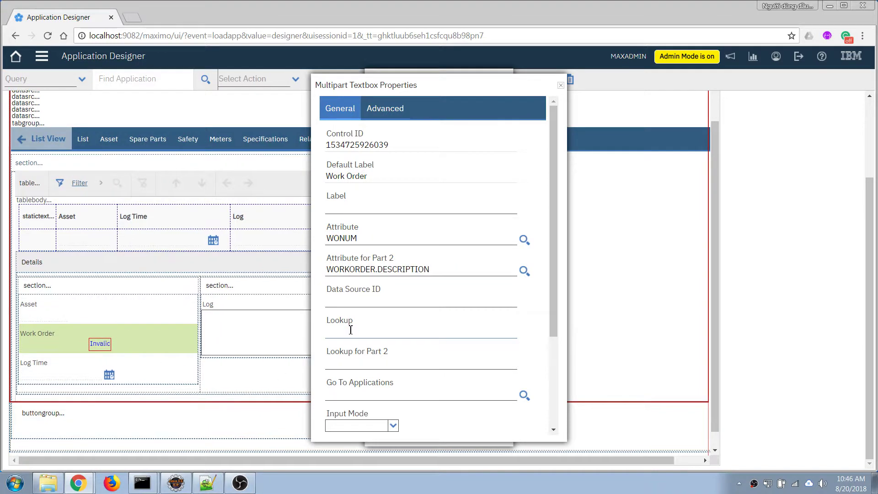
type("workorder")
key("Tab")
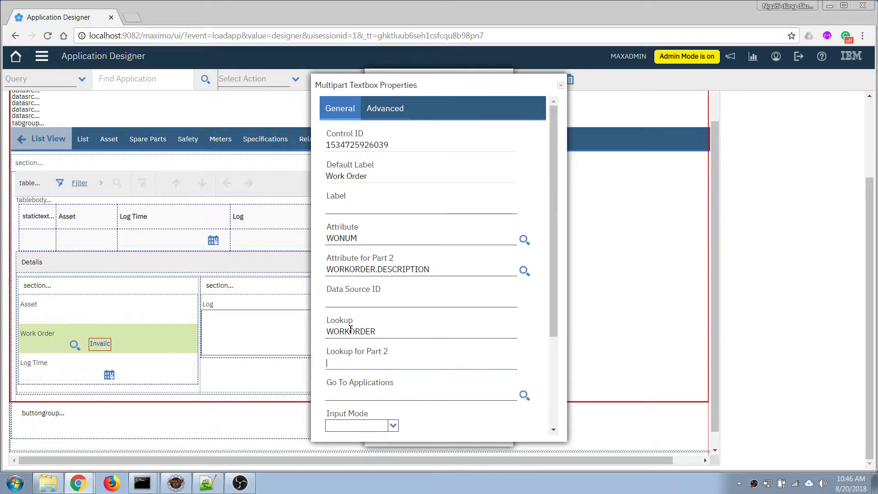
scroll(406, 361, "down", 1)
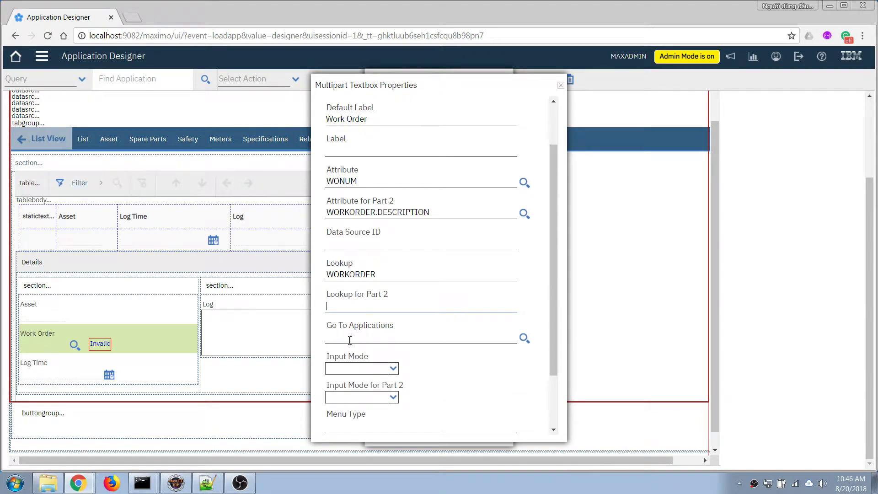
scroll(363, 314, "down", 1)
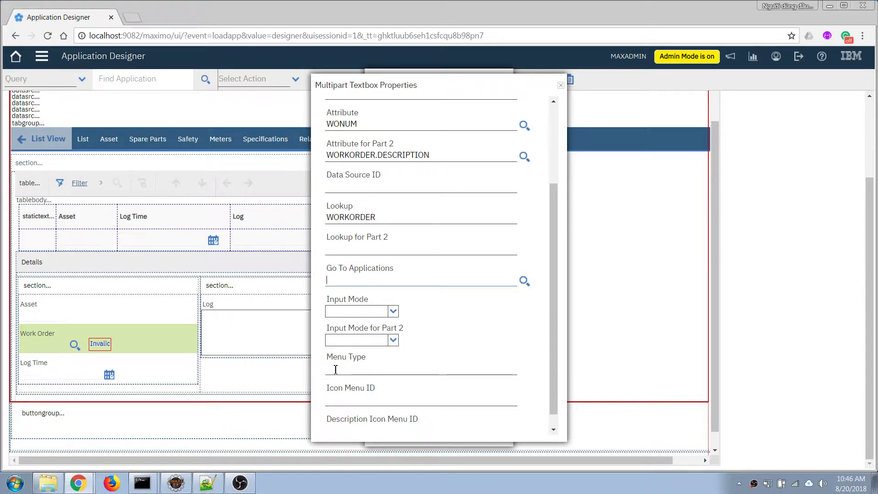
left_click(361, 371)
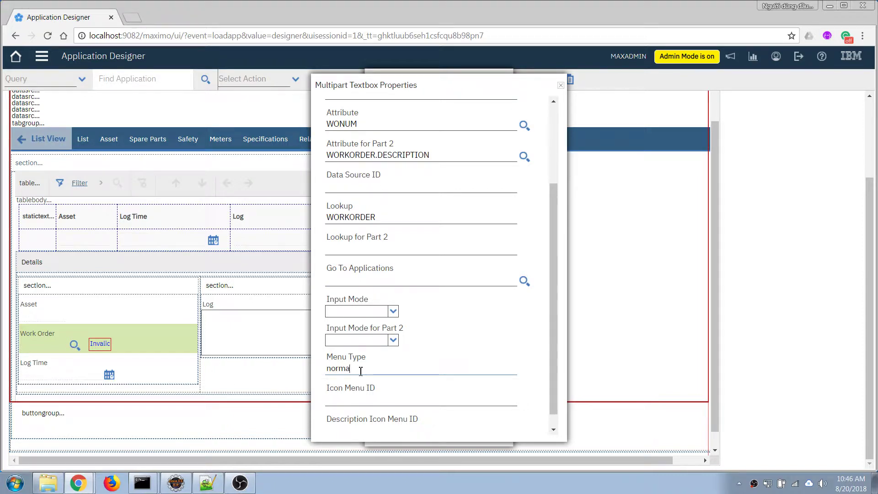
key("Tab")
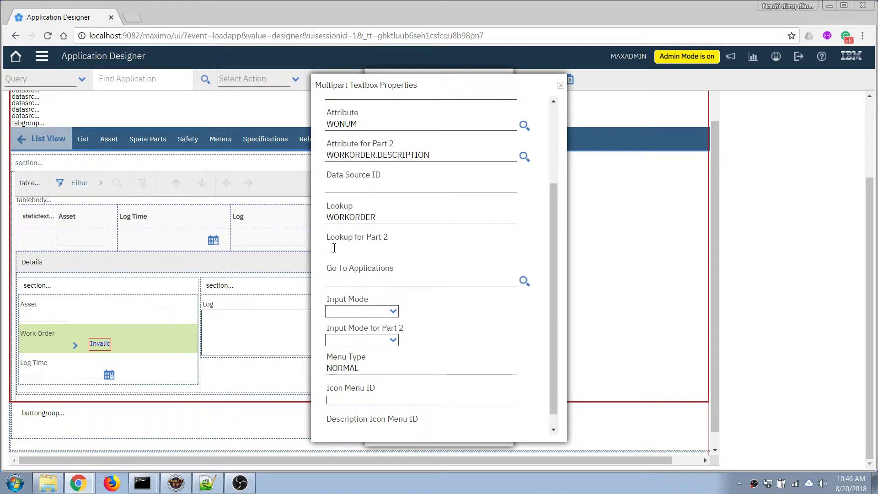
left_click(359, 281)
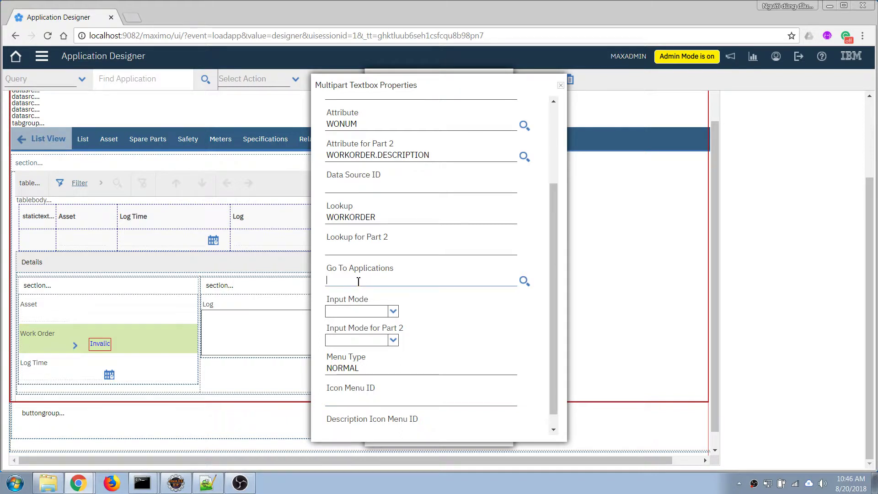
type("wot")
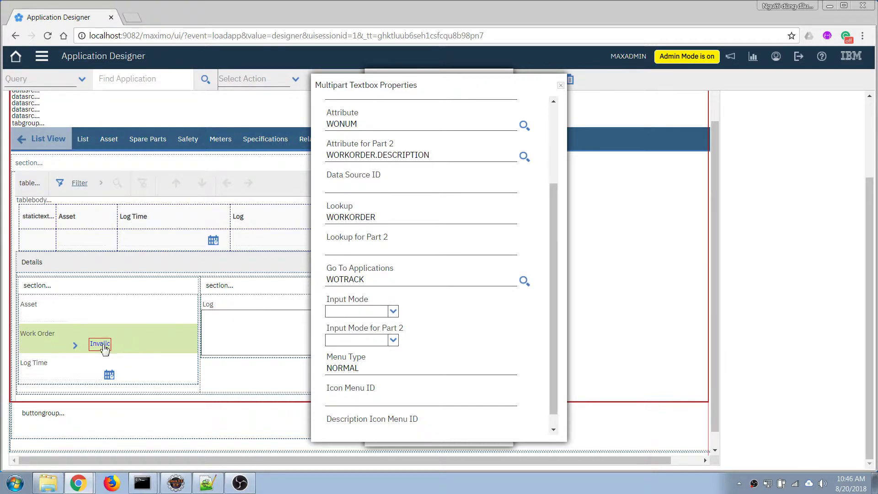
Set the multipart textbox's input mode for Part 2 to Readonly, and save the application design.
double_click(383, 217)
left_click(373, 251)
left_click_drag(559, 298, 557, 314)
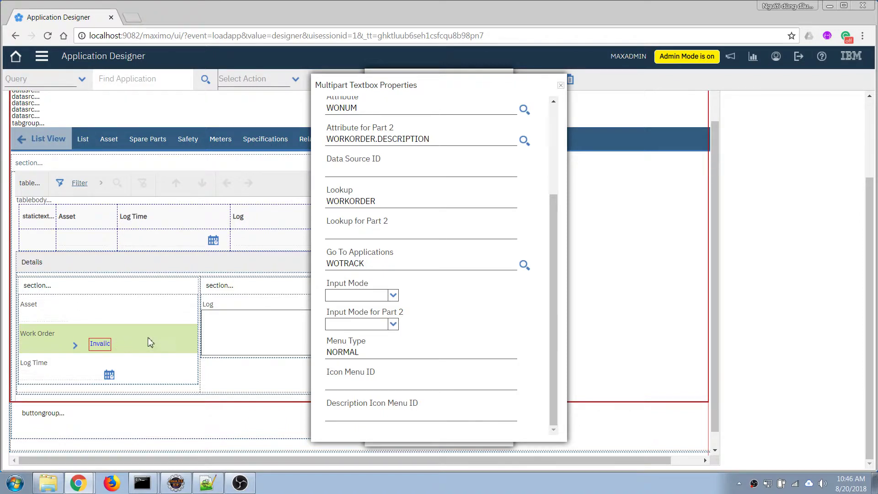
left_click(392, 323)
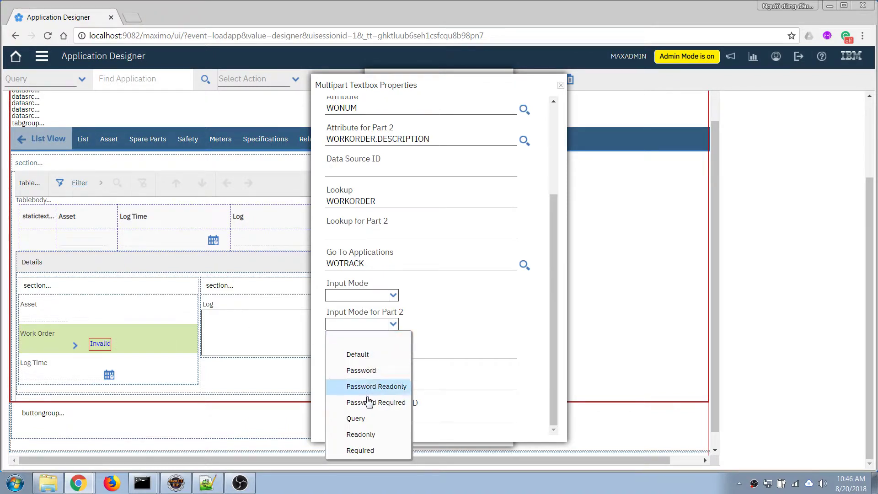
left_click(368, 435)
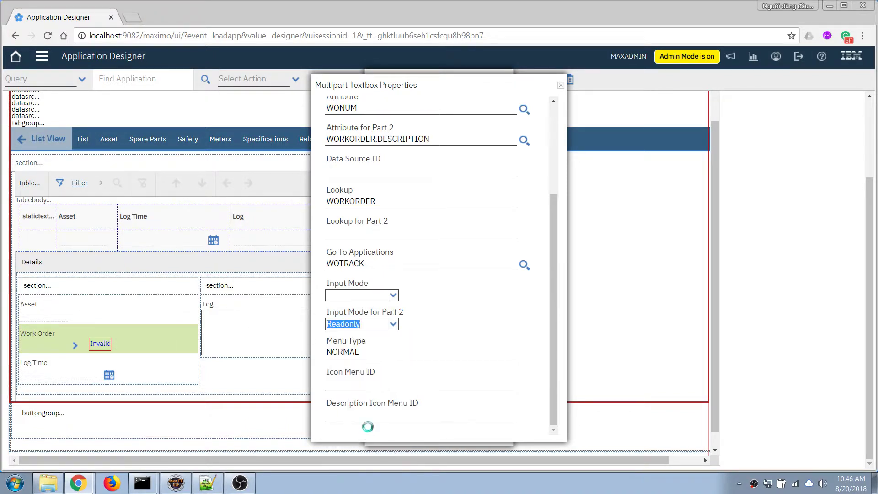
left_click(561, 86)
left_click(335, 80)
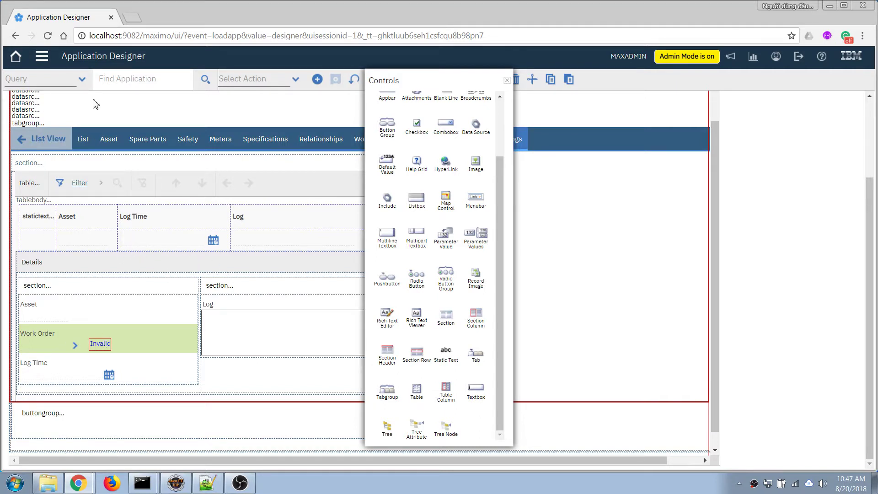
Switch to the Database Configuration application and open the ASTLOG object.
left_click(42, 56)
mouse_move(128, 394)
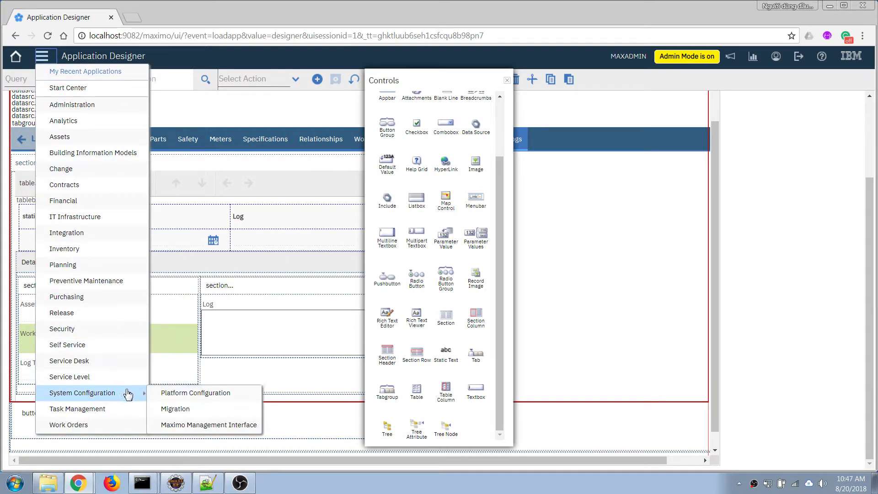
mouse_move(192, 393)
left_click(316, 207)
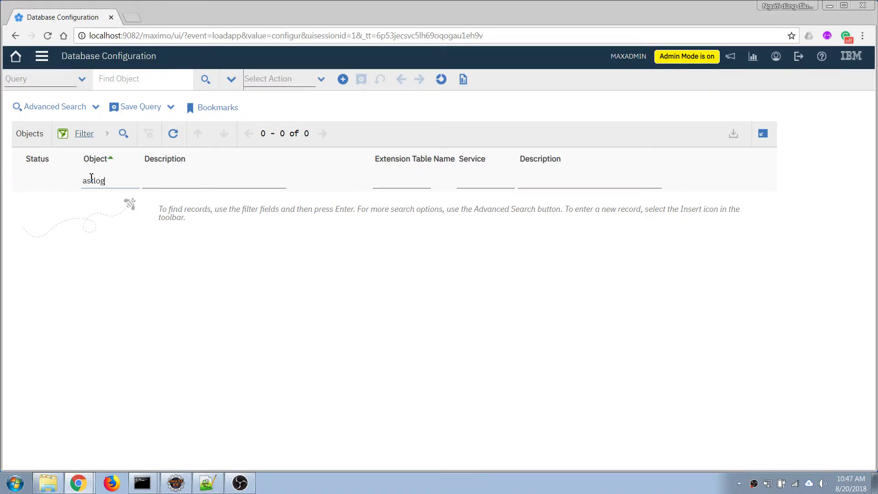
key("Return")
left_click(94, 200)
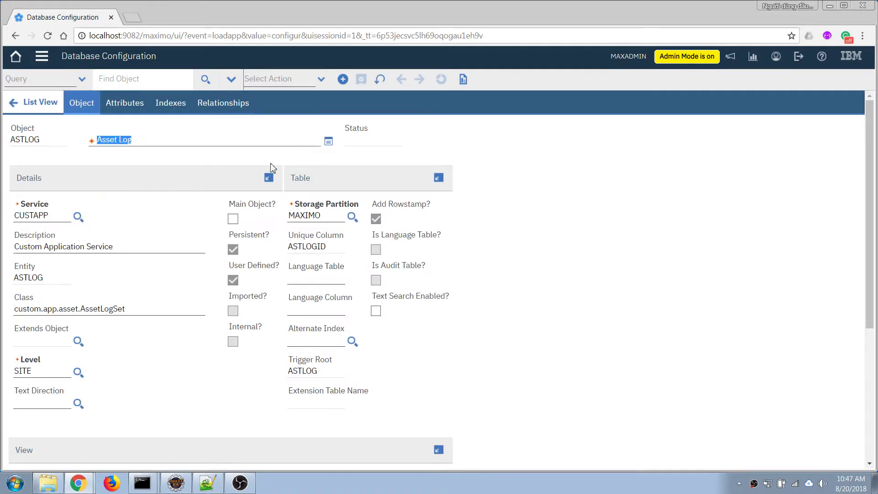
Add a relationship named WORKORDER to ASTLOG with WORKORDER as its child object.
left_click(222, 103)
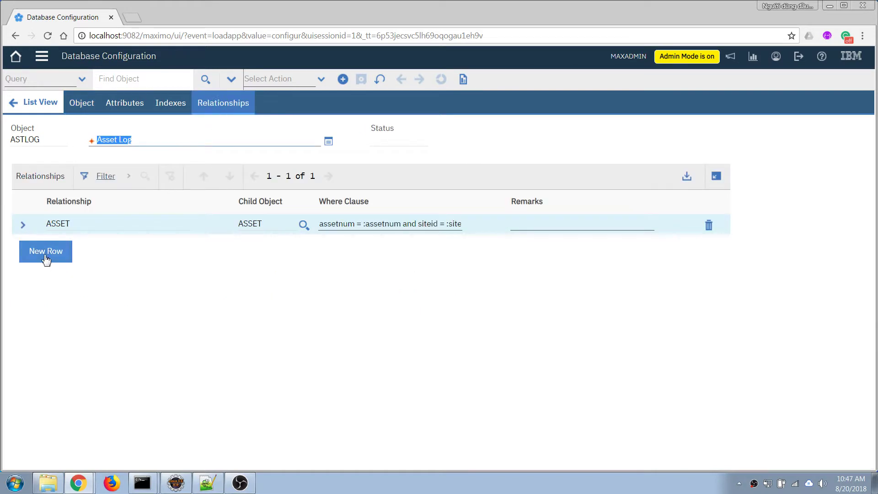
left_click(46, 251)
type("wo")
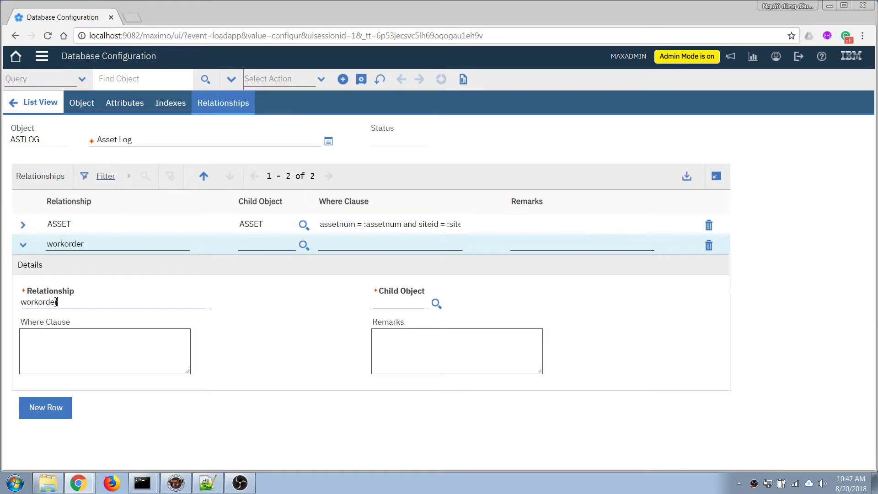
type("rkorder")
key("Tab")
left_click(402, 302)
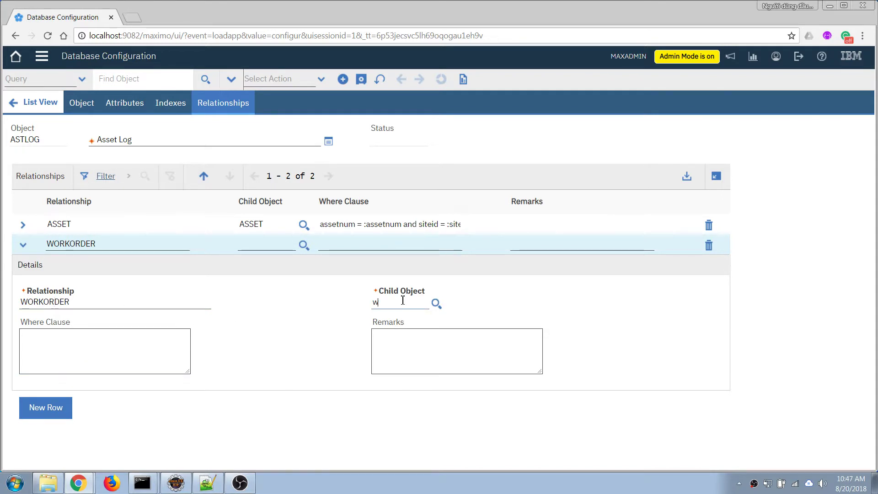
type("workorder")
key("Tab")
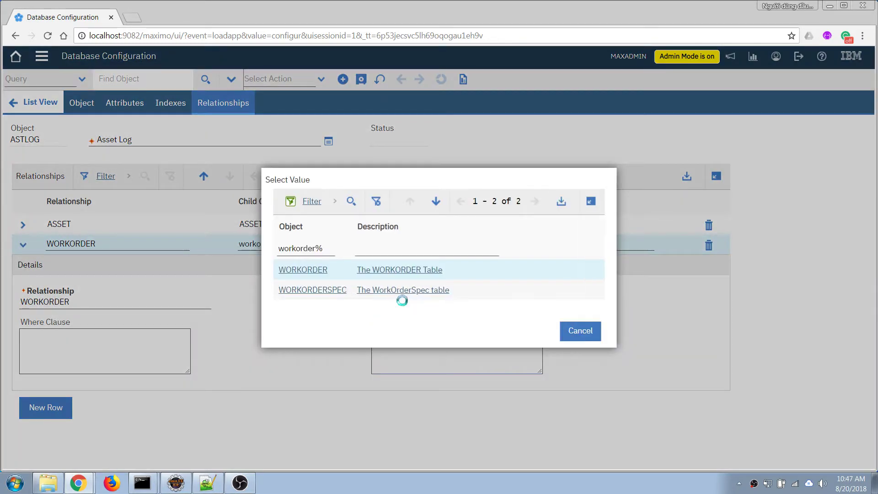
left_click(303, 270)
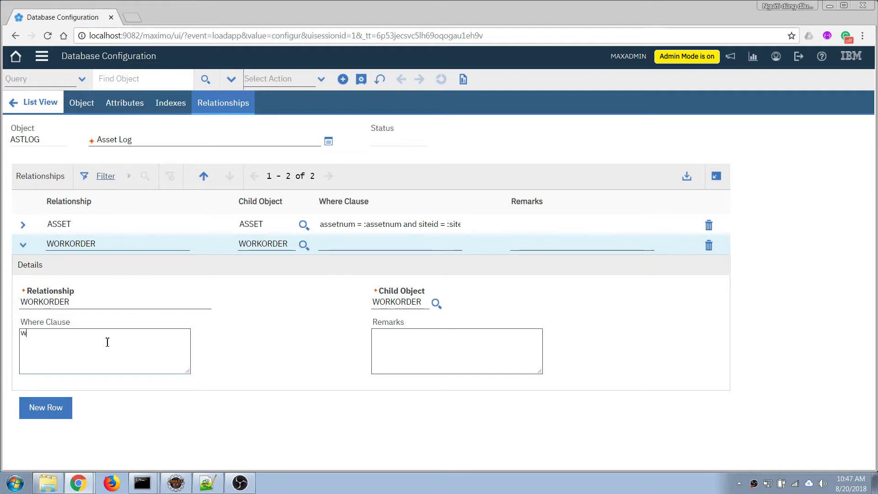
Set the relationship's where clause to "wonum = :wonum and siteid = :siteid" and its remarks to "Return the referenced Work Order record".
key("BackSpace")
type("workordern")
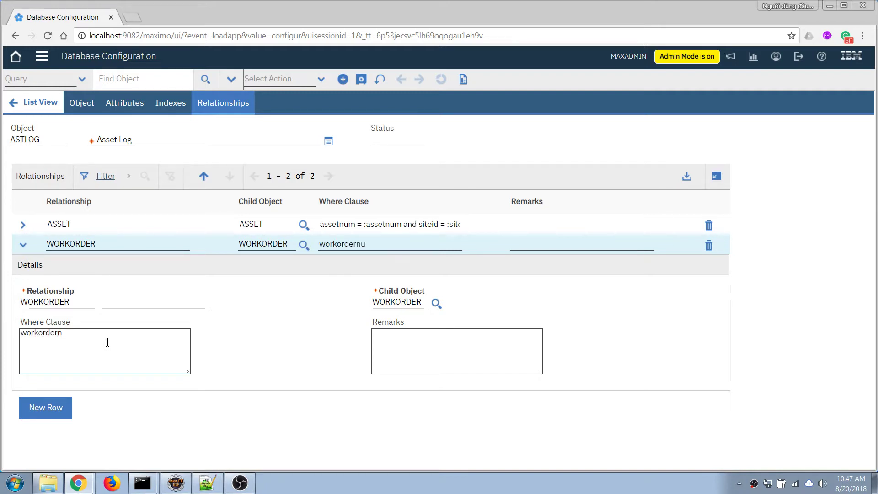
key("BackSpace")
key("BackSpace")
key("BackSpace")
key("BackSpace")
key("BackSpace")
key("BackSpace")
key("BackSpace")
key("BackSpace")
key("BackSpace")
key("BackSpace")
key("BackSpace")
type("wonum =")
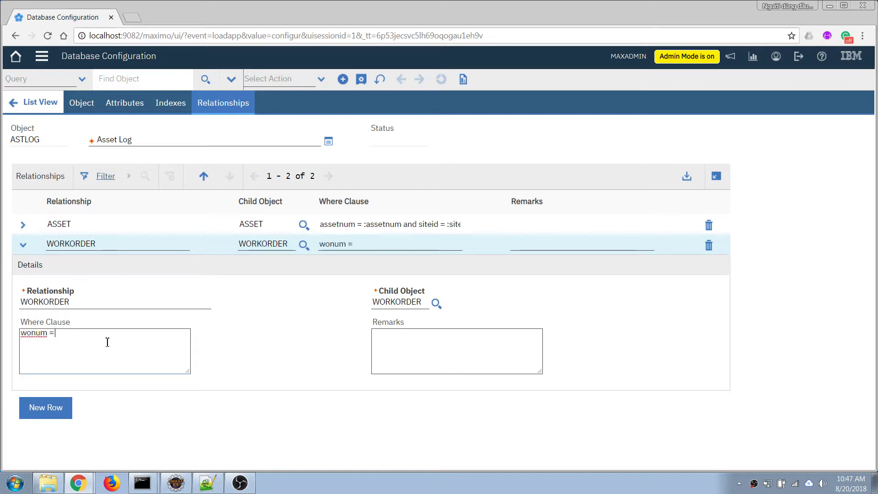
type(" :wonum and")
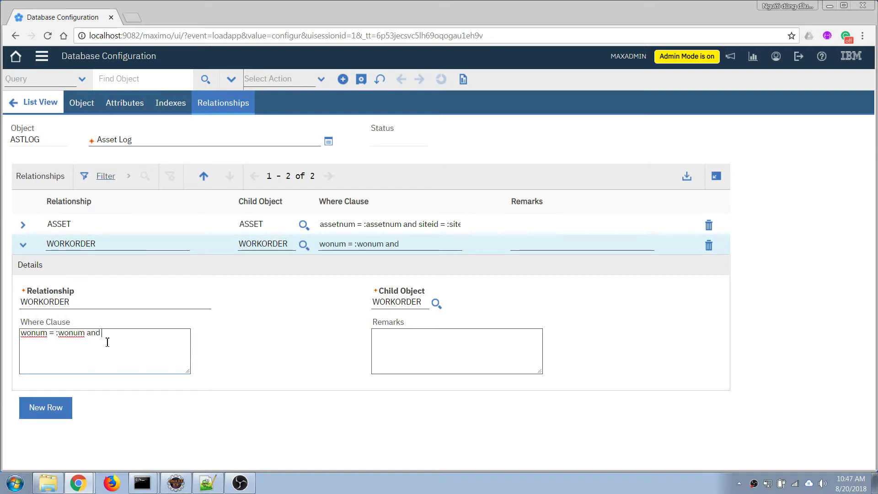
type(" siteid = :siteid")
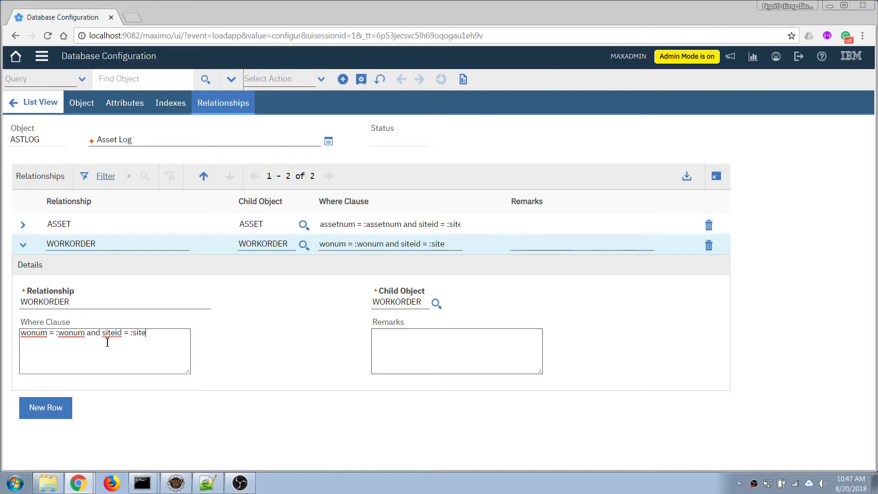
left_click(419, 355)
type("Return the")
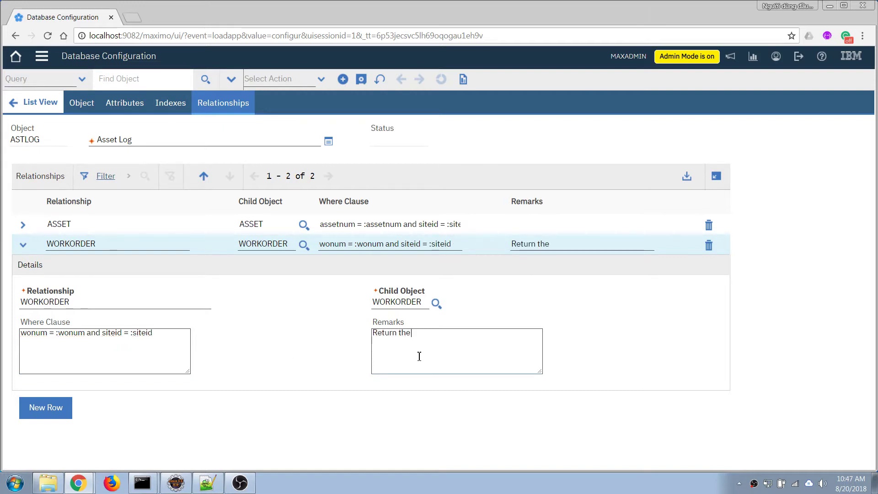
type(" referenced")
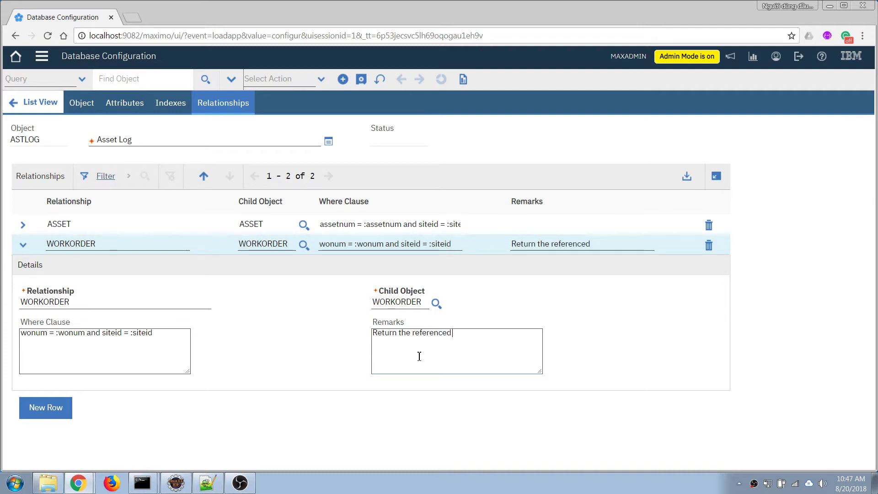
type(" Work Order record")
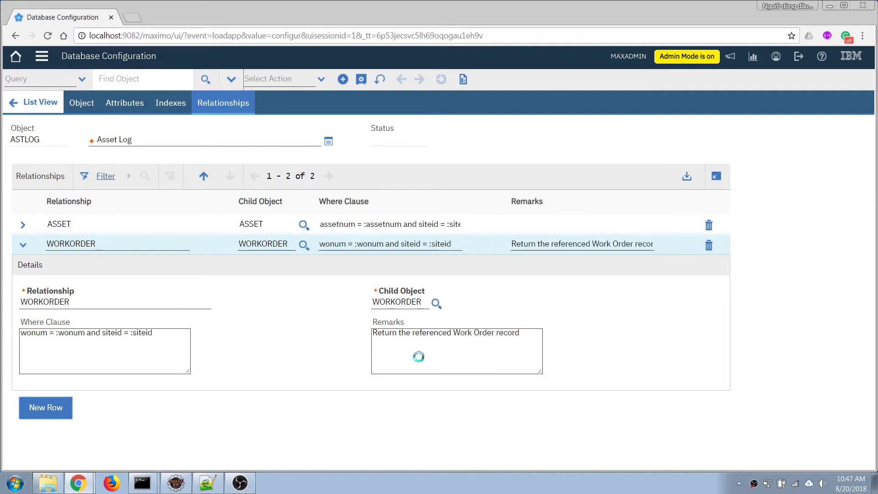
Save the ASTLOG object with its new relationship and return to the object list.
left_click(361, 79)
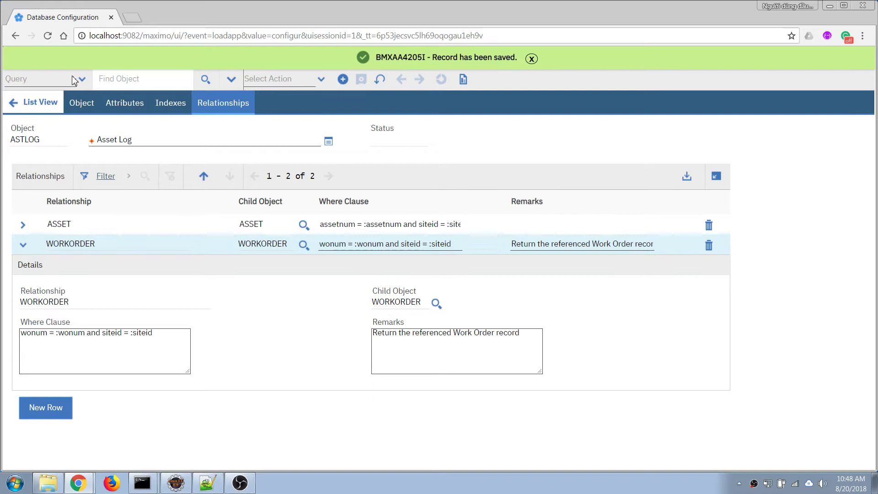
double_click(48, 102)
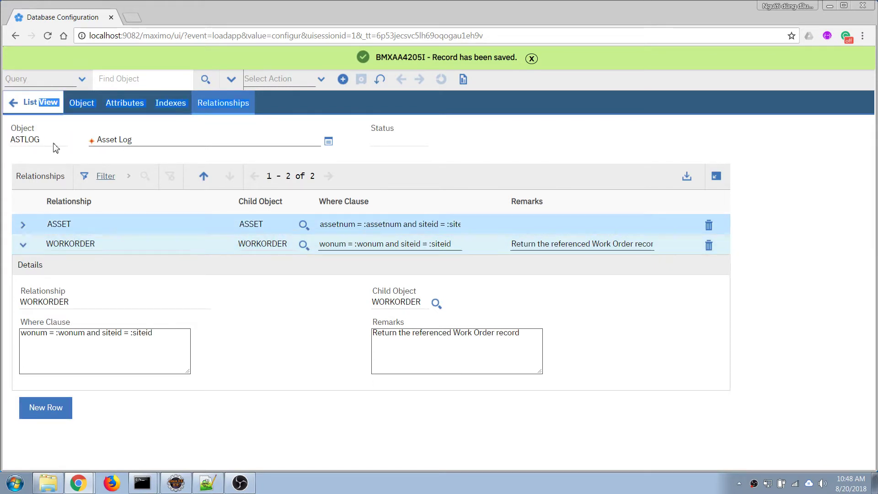
left_click(28, 102)
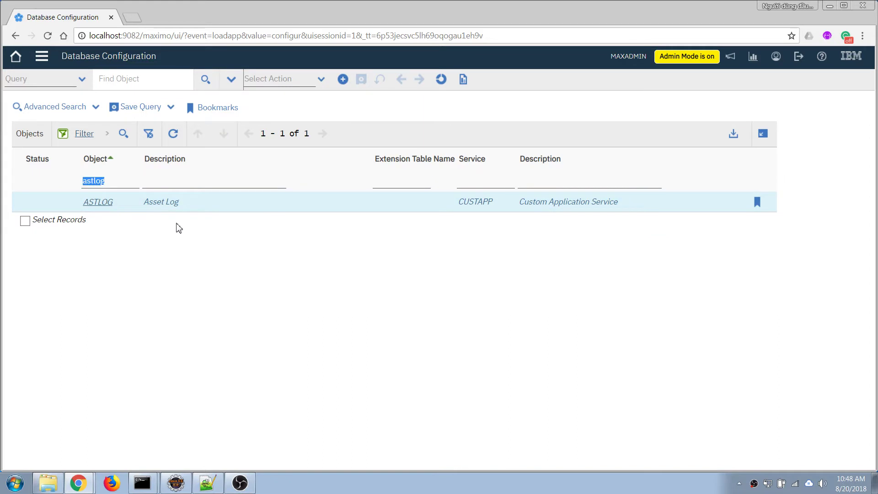
Switch to the Assets application, open asset 1004 and show the details of its log entry.
left_click(173, 133)
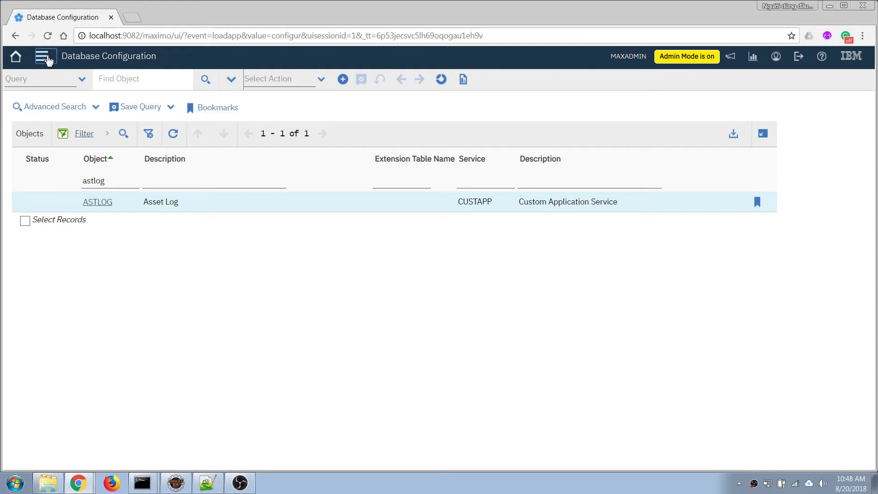
left_click(41, 56)
mouse_move(73, 125)
mouse_move(106, 137)
left_click(178, 137)
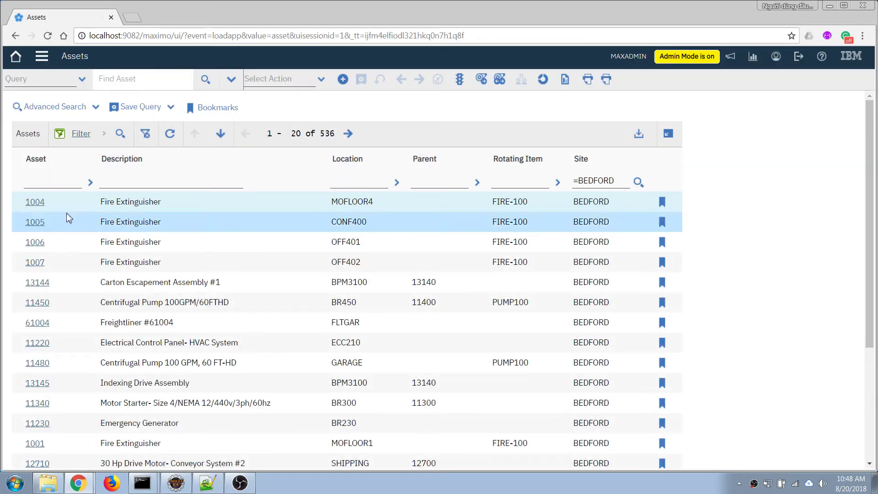
left_click(36, 202)
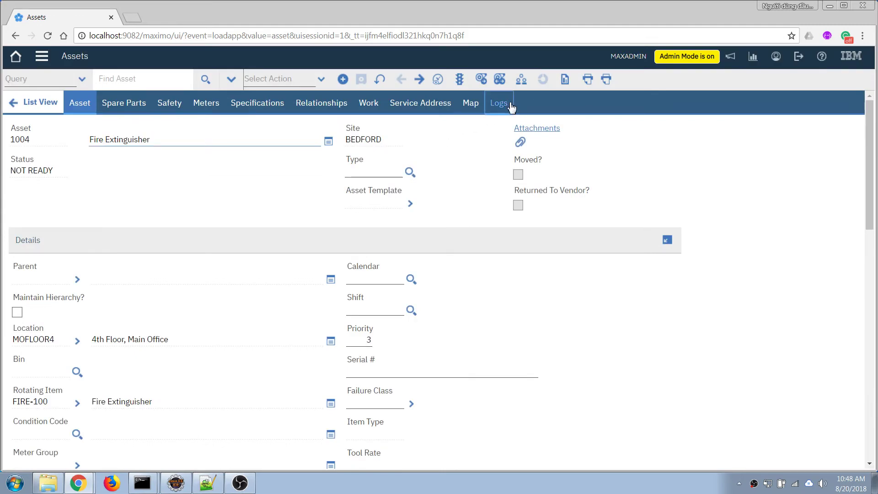
left_click(503, 105)
left_click(22, 176)
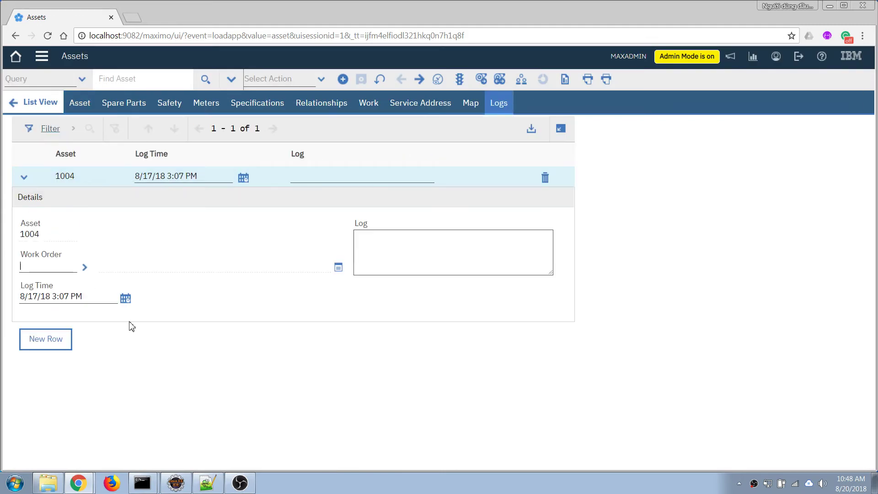
Choose work order 1006-70 from the value list for the log entry's Work Order field.
left_click_drag(129, 325, 98, 295)
left_click(99, 295)
left_click(85, 267)
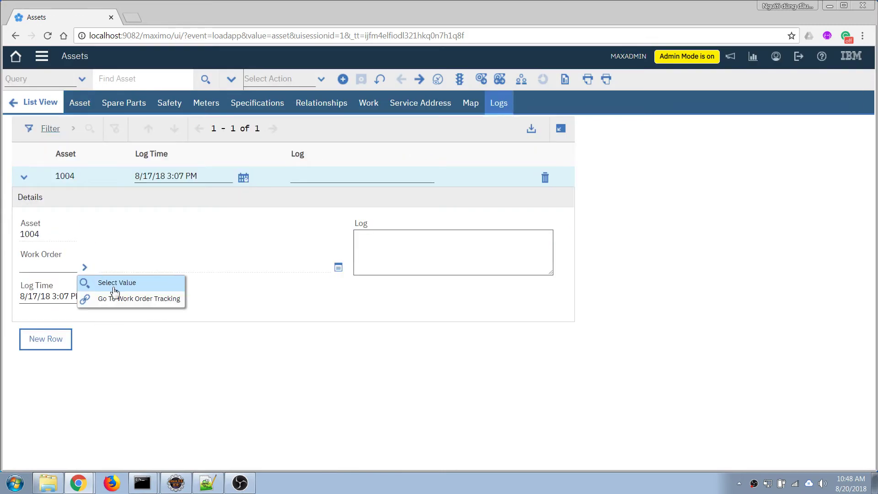
left_click(118, 288)
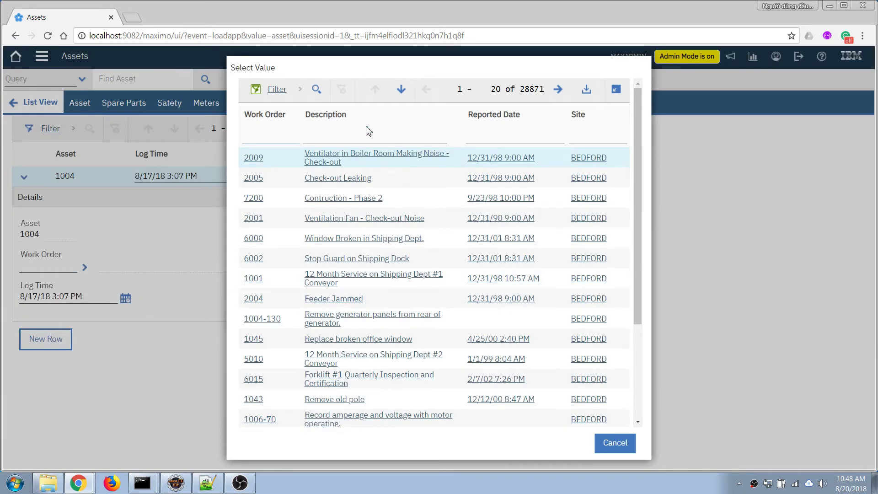
scroll(290, 298, "down", 3)
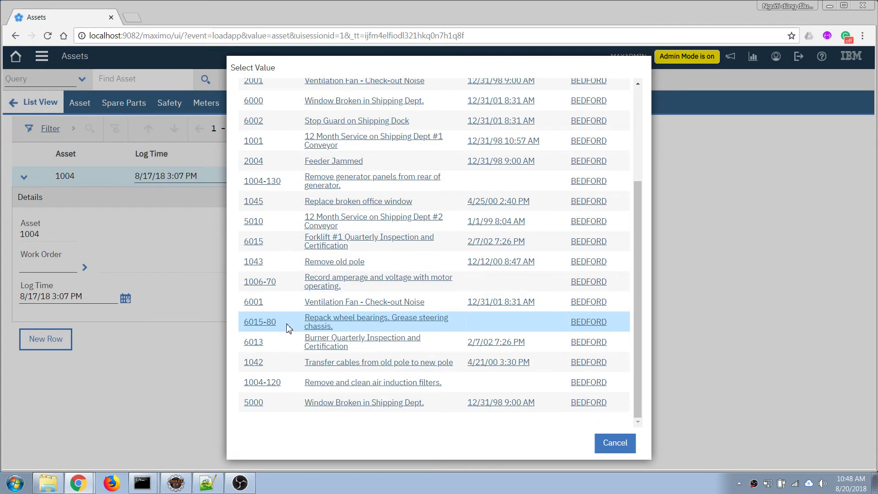
scroll(281, 354, "up", 1)
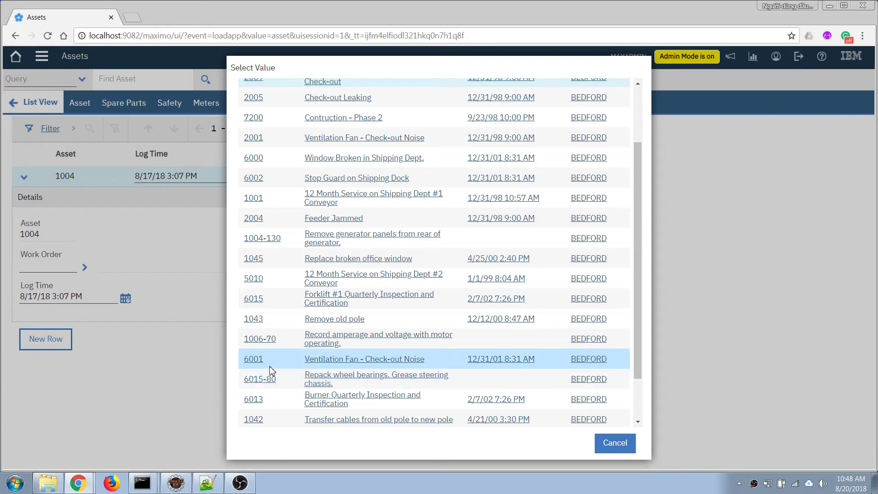
left_click(264, 346)
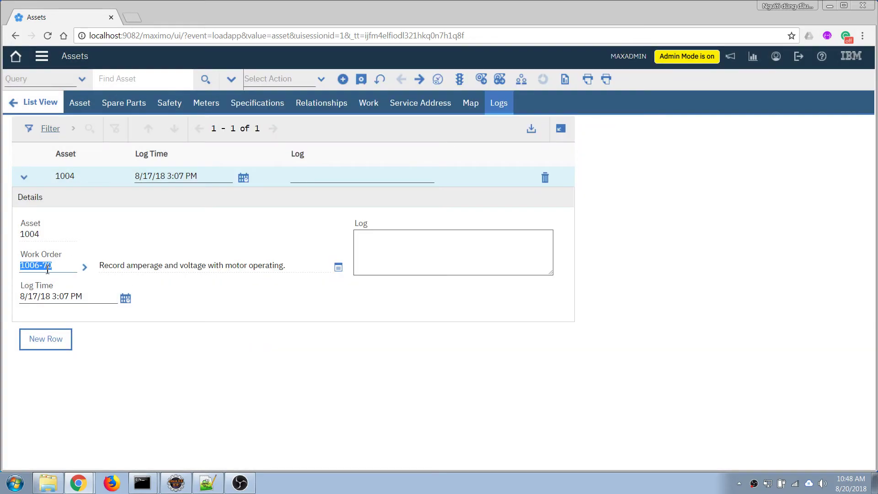
Check the log entry's work order number and description, view the work order in Work Order Tracking, and return to the asset log.
left_click(48, 269)
triple_click(102, 269)
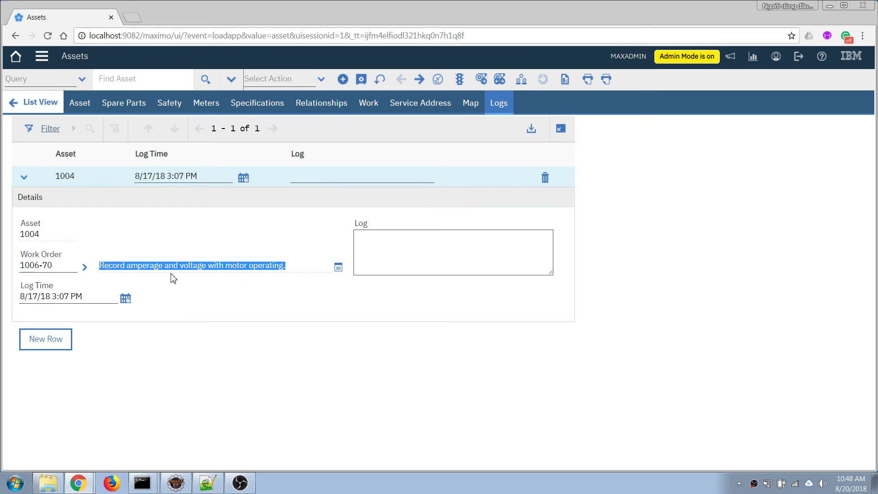
left_click(222, 303)
left_click(85, 267)
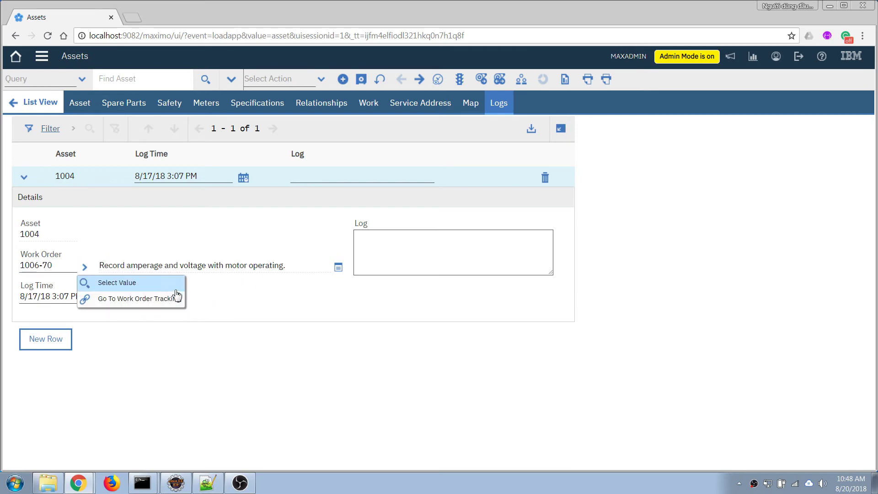
left_click(107, 301)
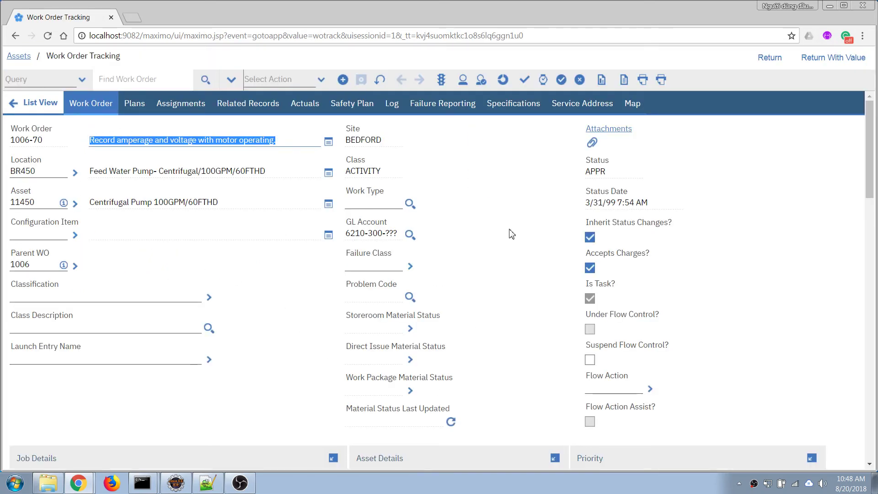
left_click(770, 58)
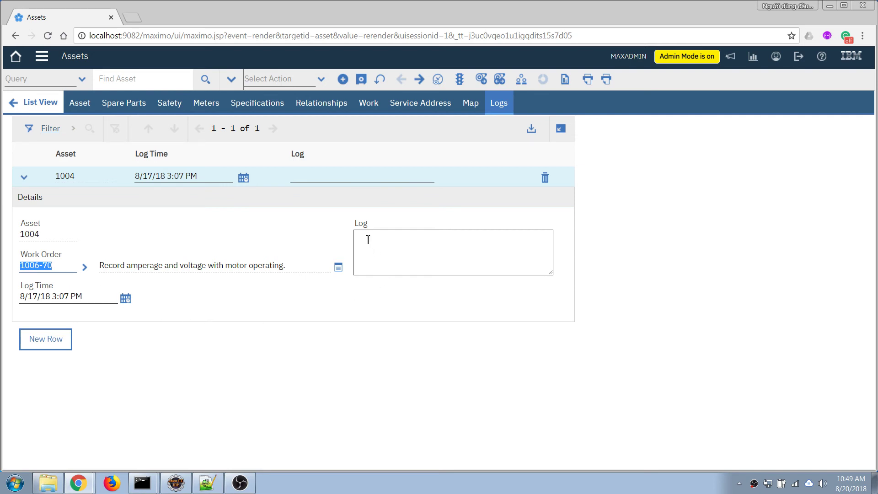
Set the log entry's work order to 1001 and enlarge the Log text box.
left_click(85, 267)
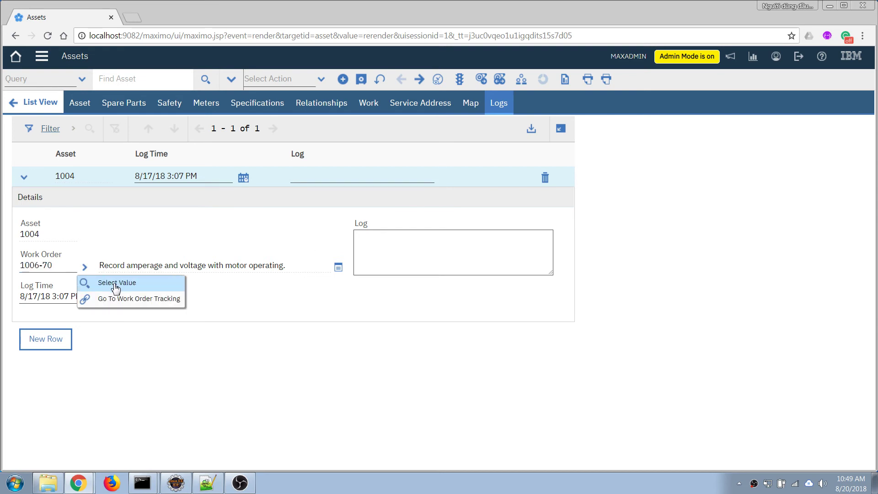
left_click(115, 284)
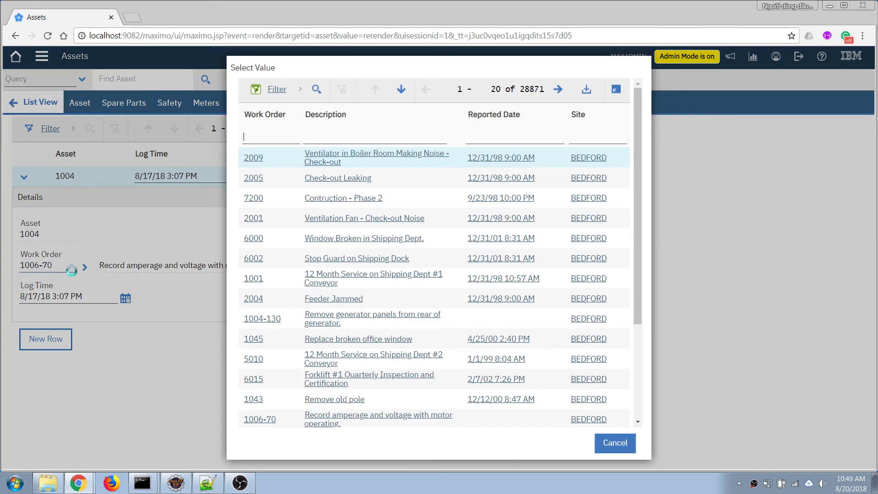
left_click(255, 283)
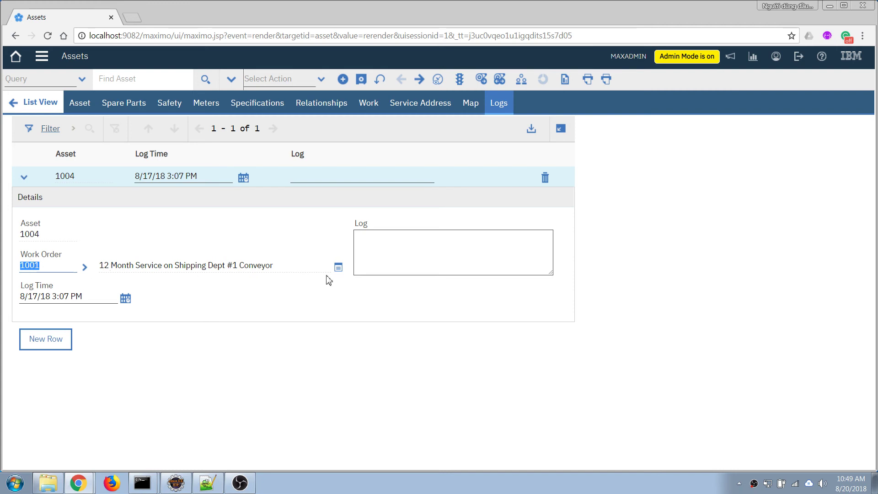
left_click(366, 237)
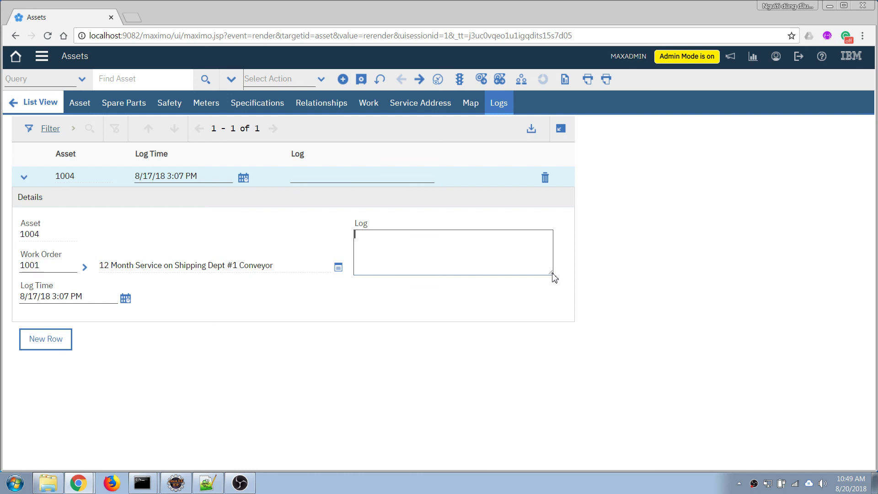
left_click_drag(552, 274, 585, 316)
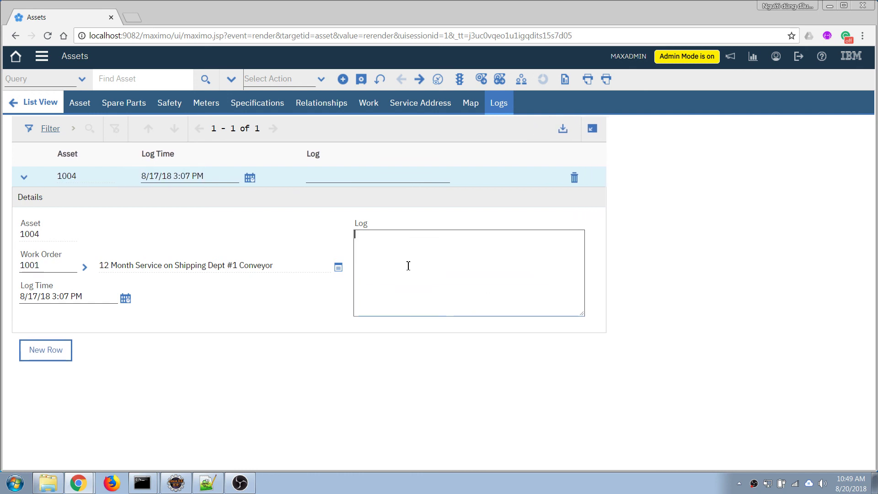